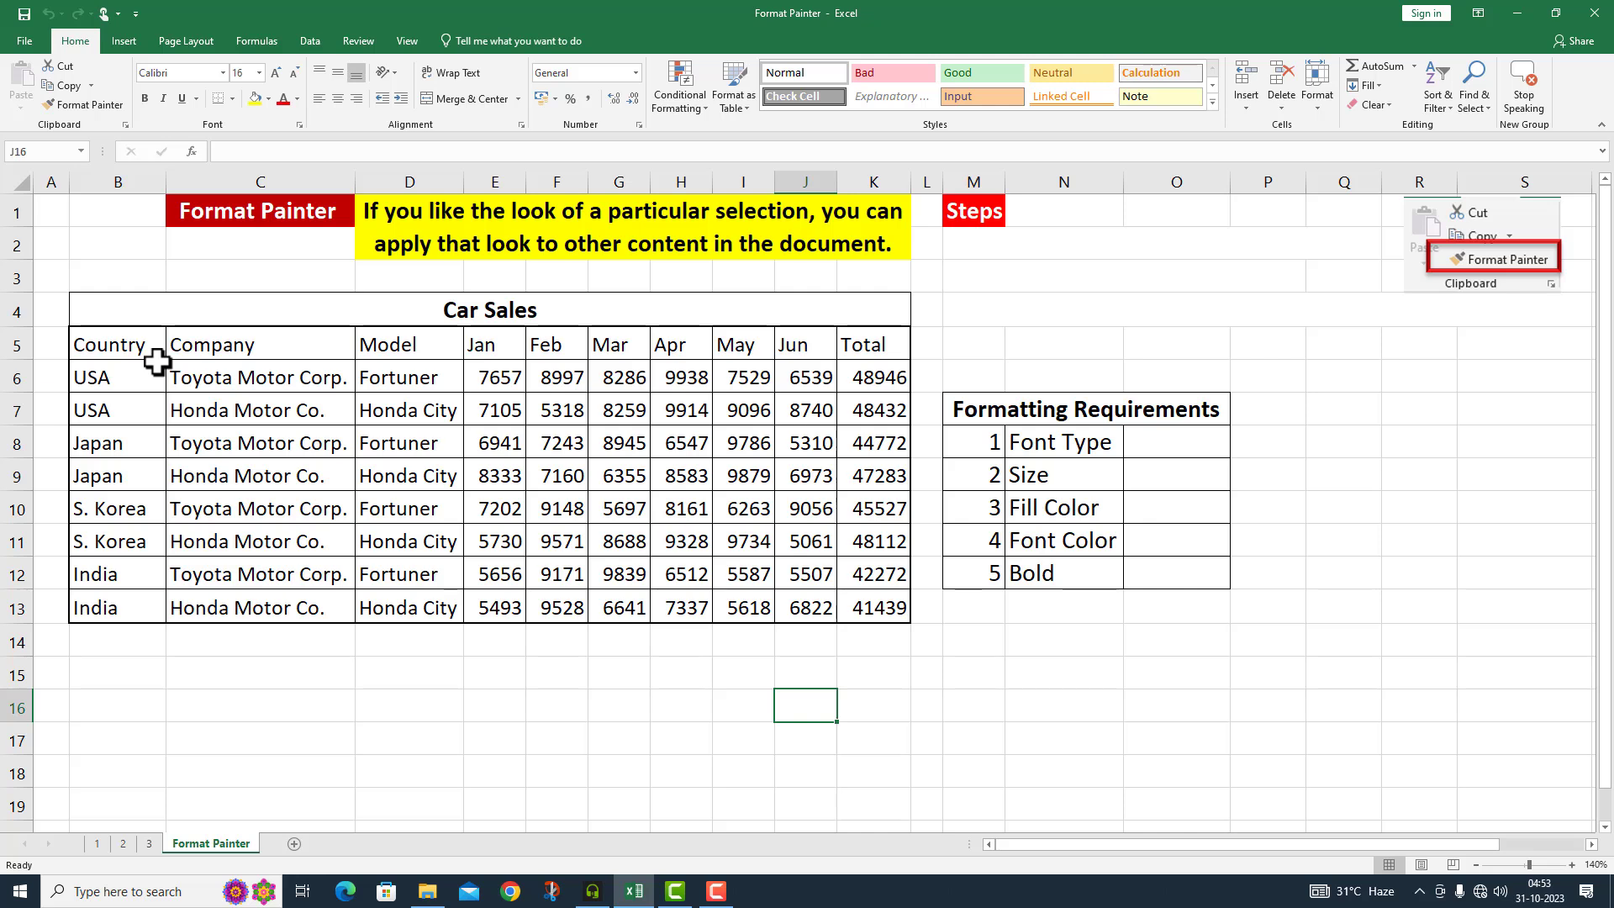
# Step: Enter Georgia as the Font Type value in the Formatting Requirements table
pyautogui.click(127, 351)
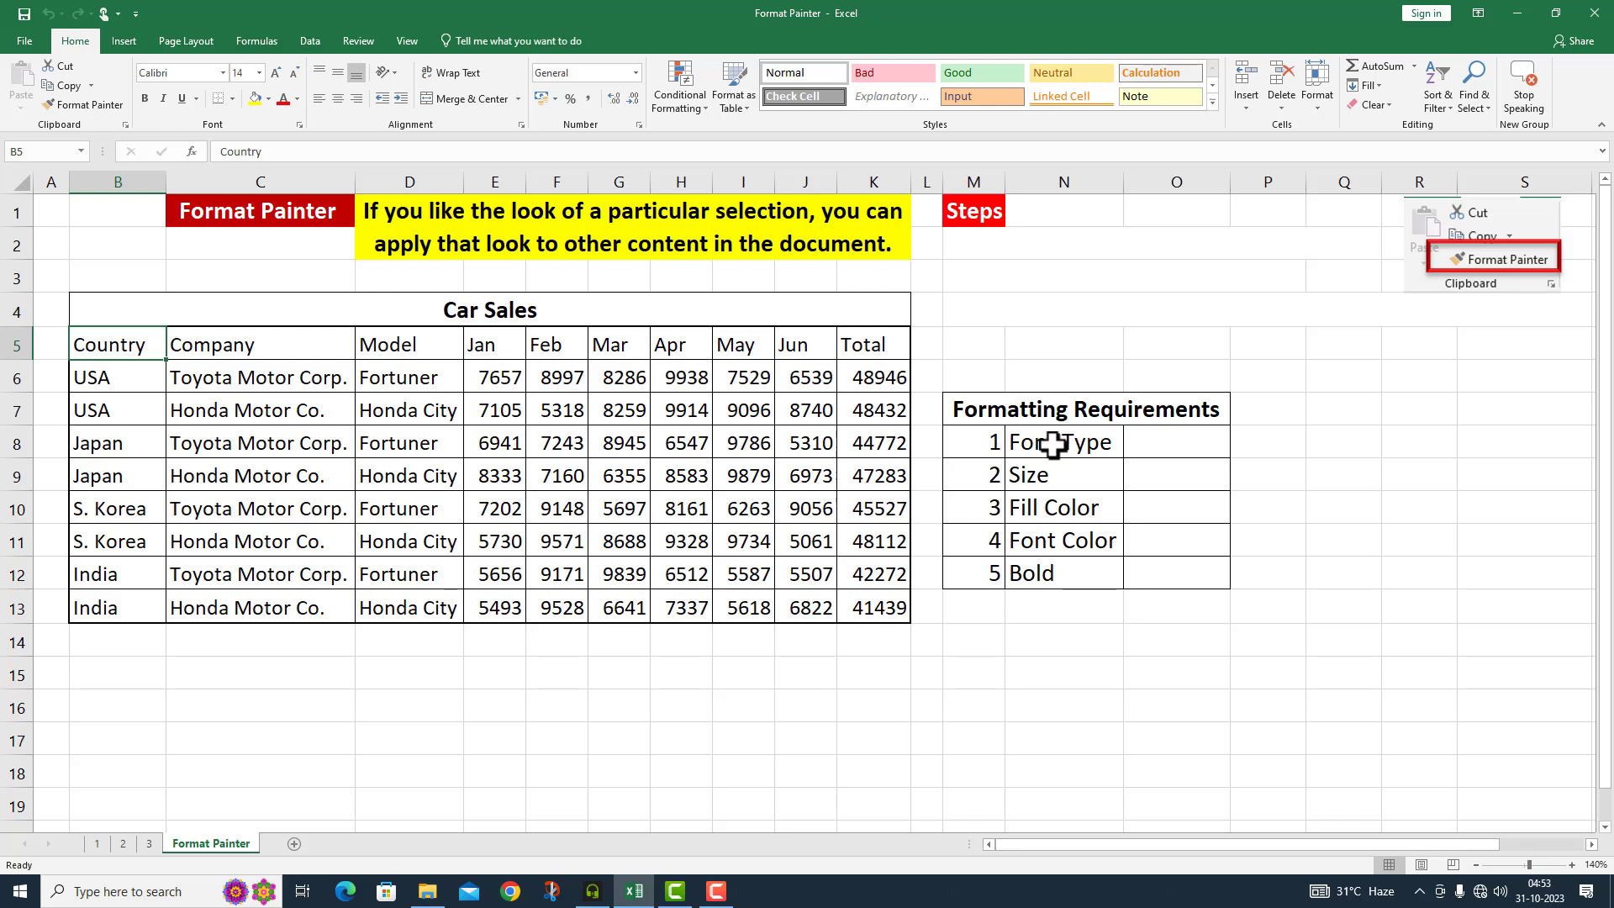
pyautogui.click(1139, 443)
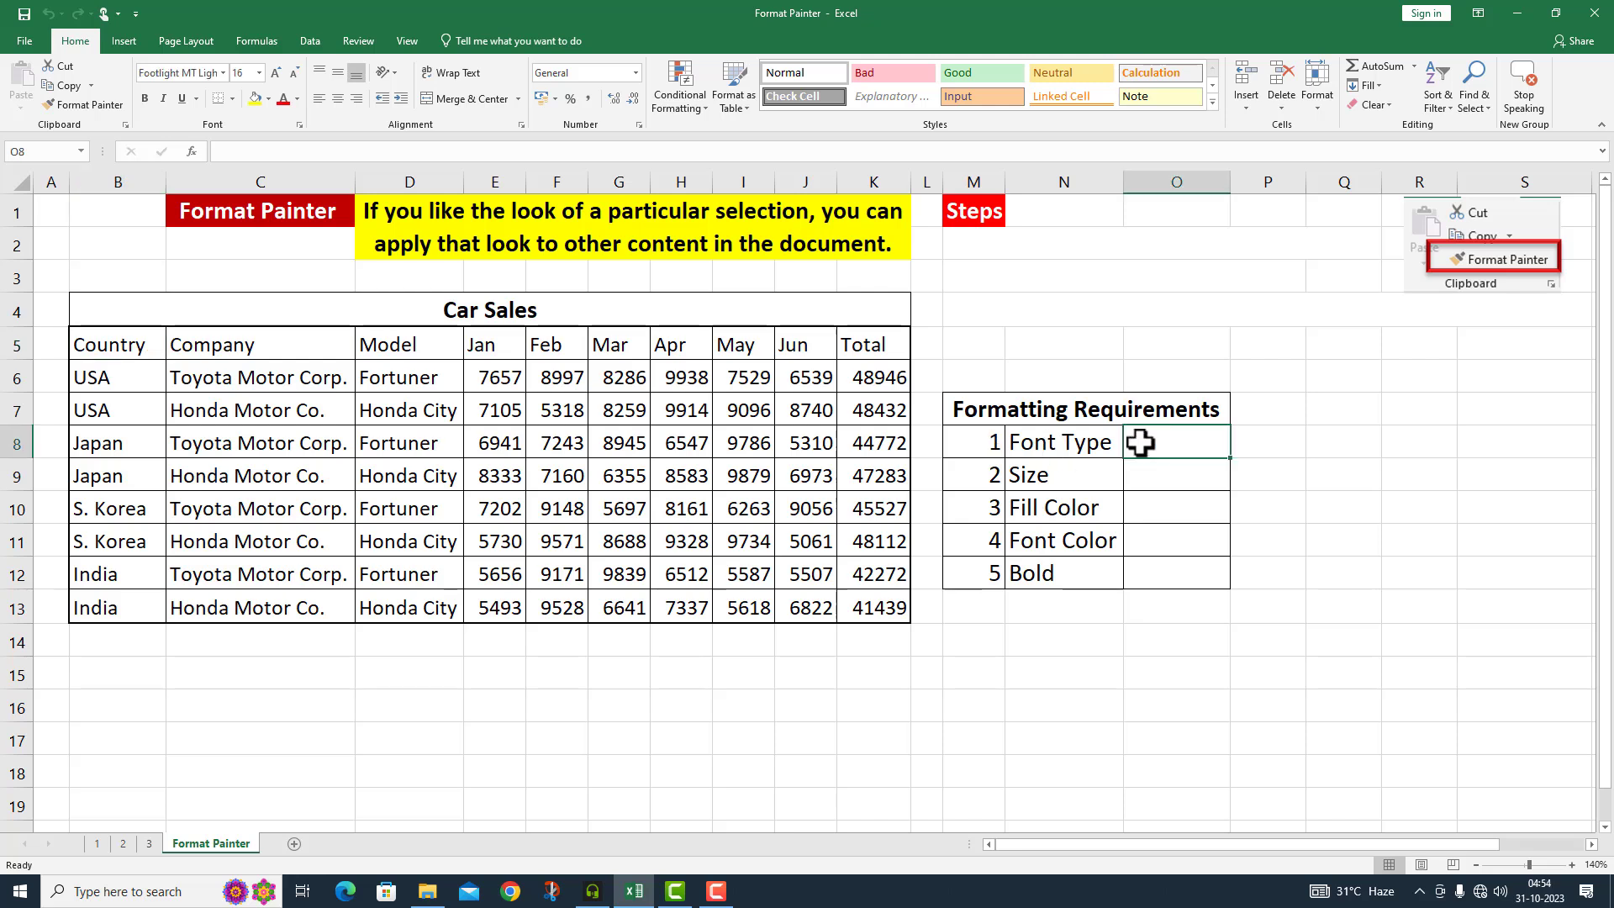
pyautogui.write('Georgia')
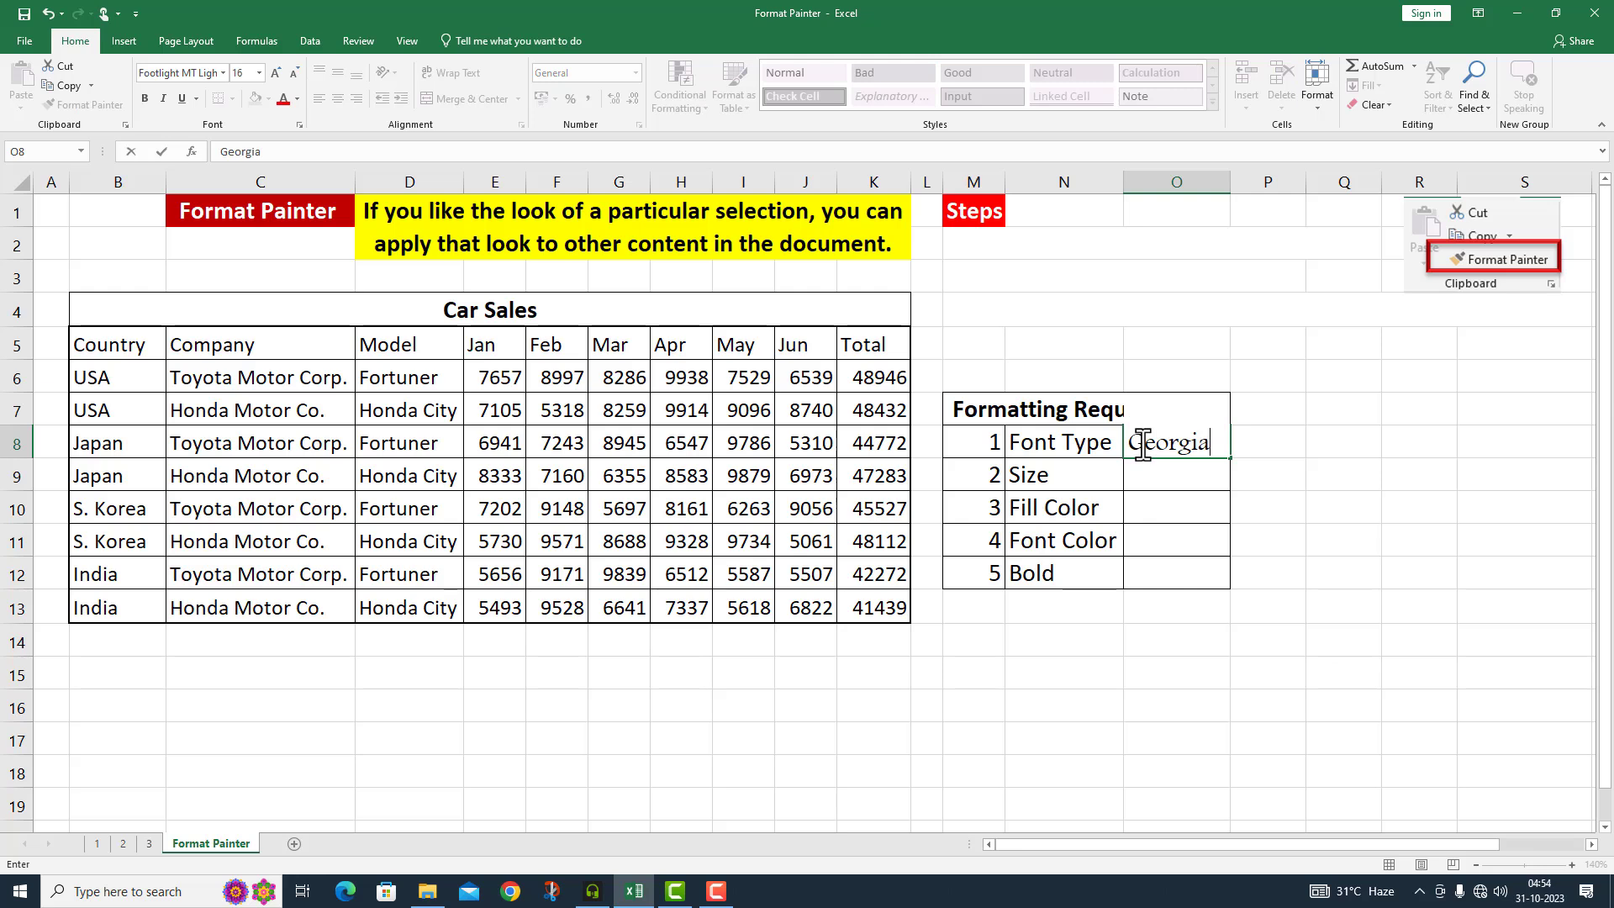
pyautogui.click(1261, 506)
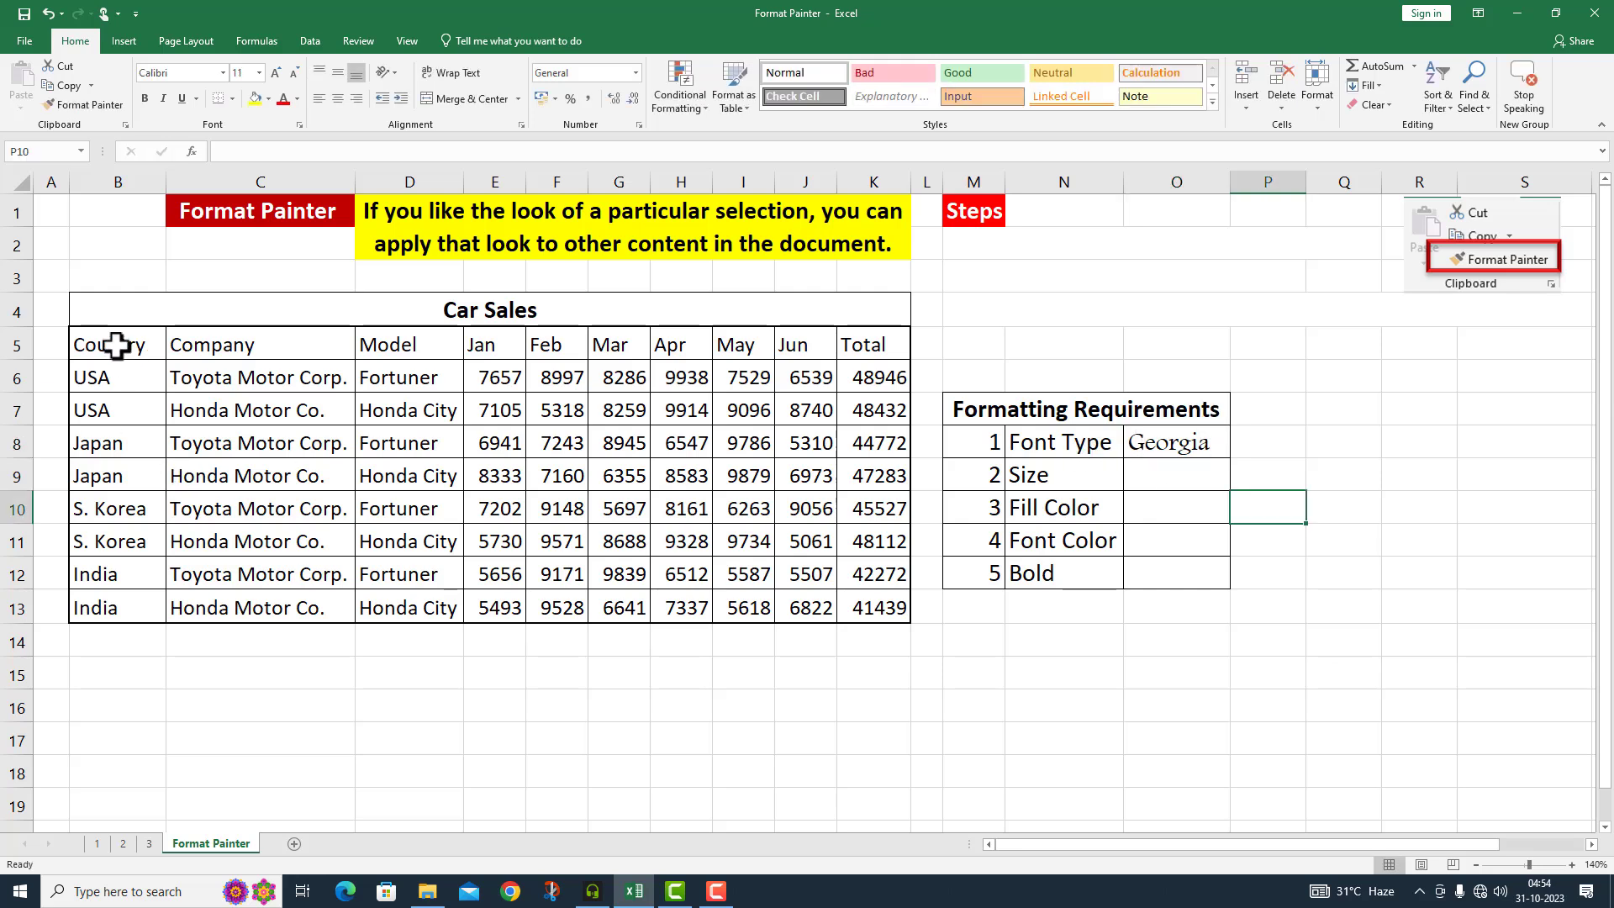
# Step: Change the font of the Country column cells B5:B13 to Georgia
pyautogui.moveTo(116, 344); pyautogui.dragTo(105, 611)
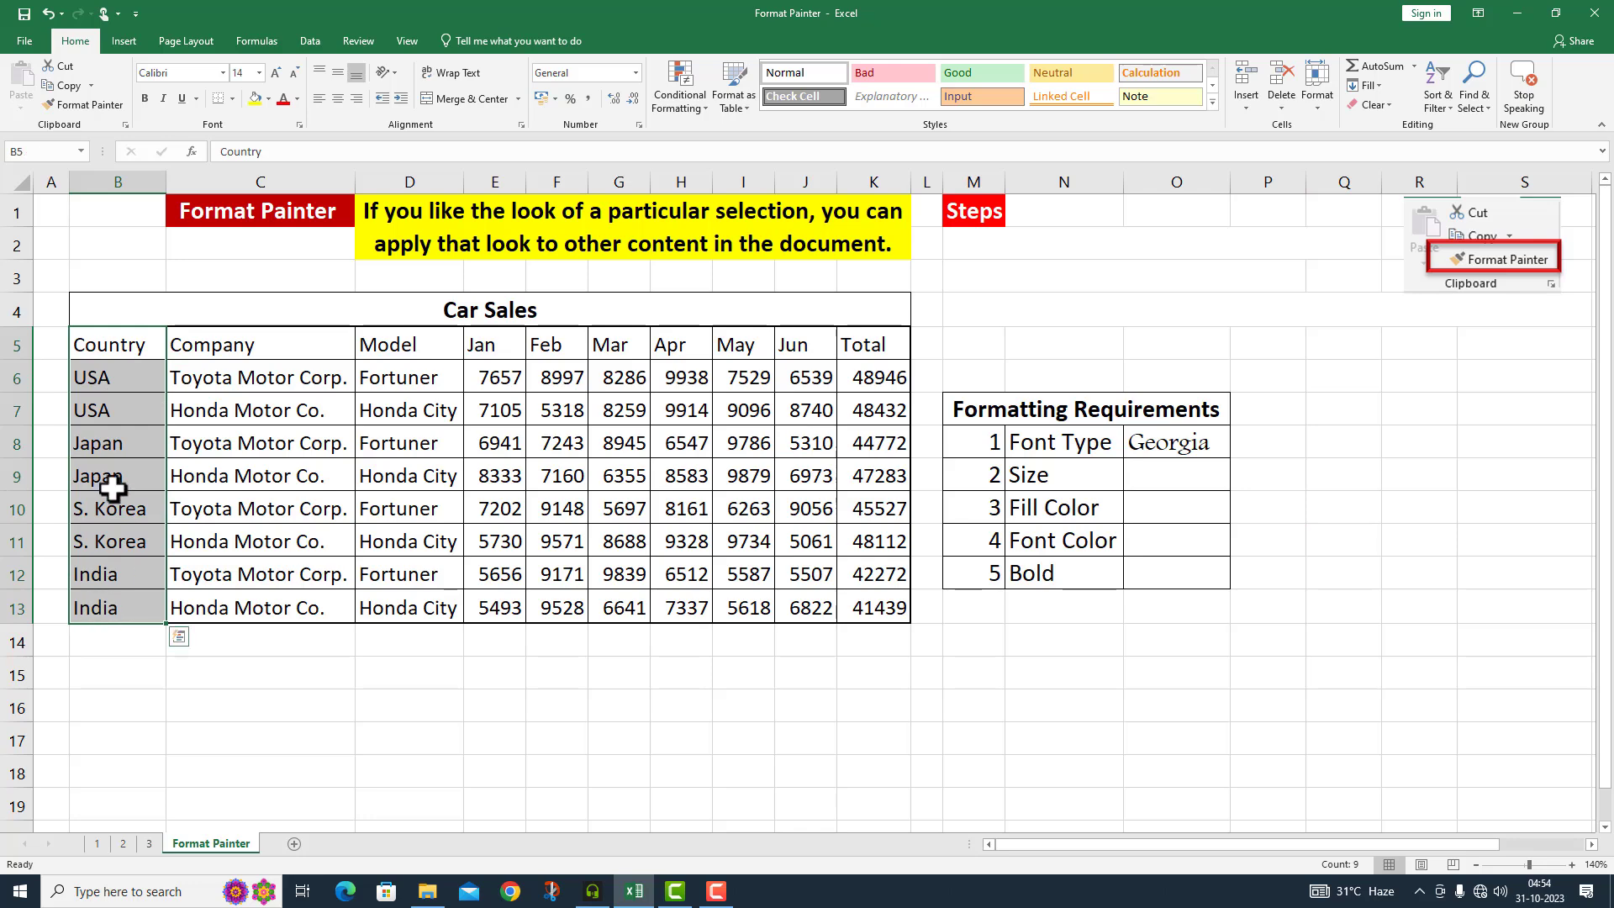
pyautogui.click(222, 75)
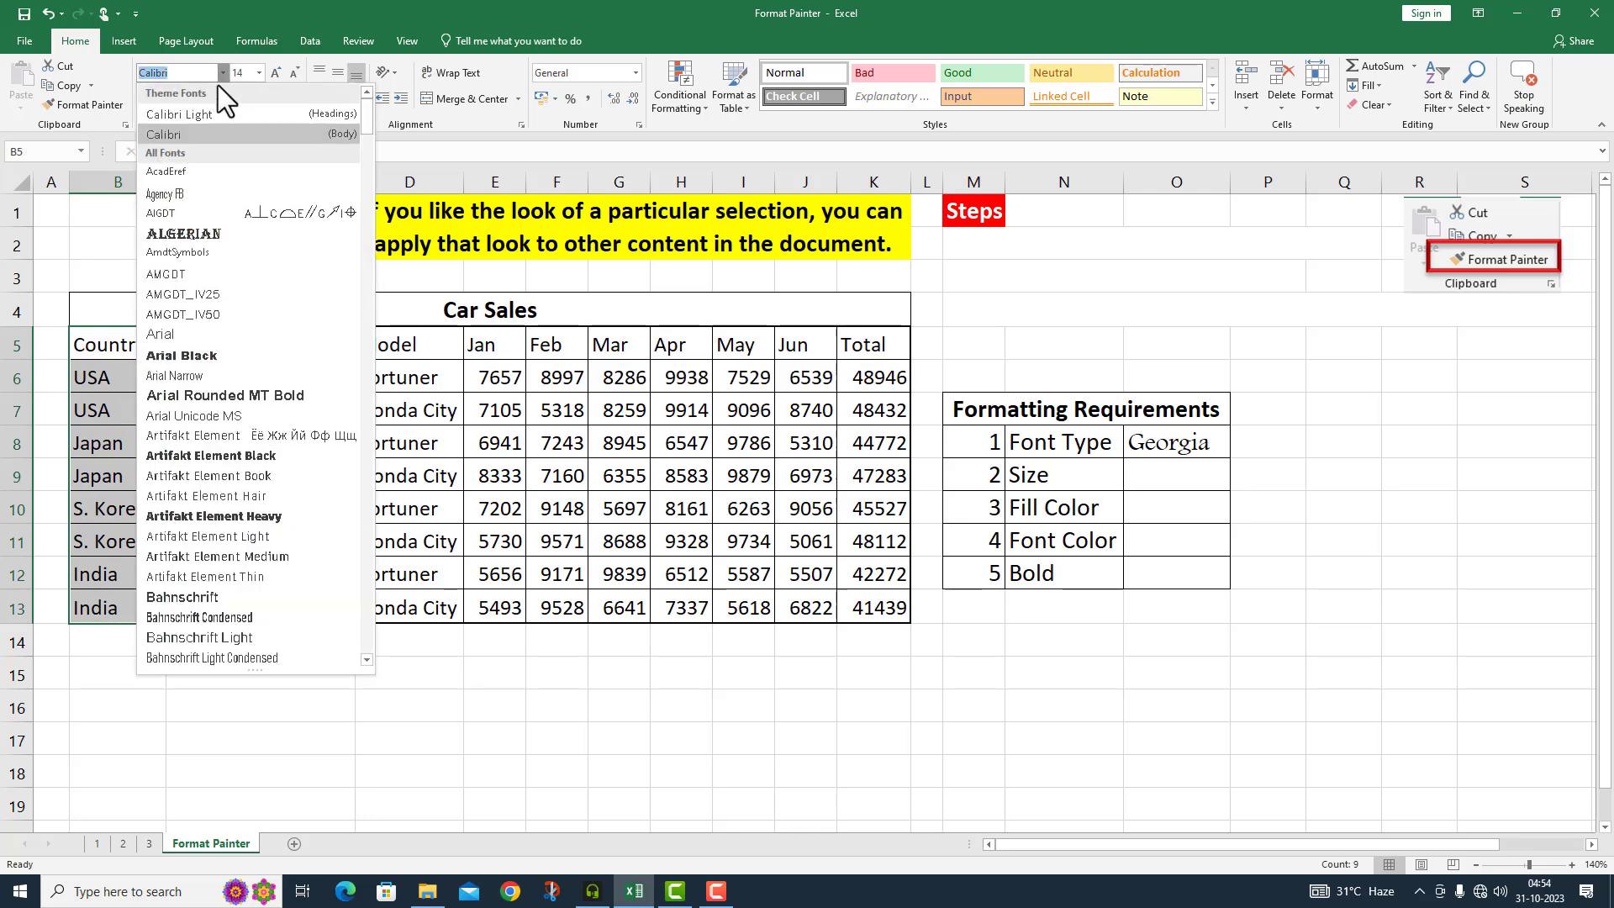
pyautogui.press('BackSpace')
pyautogui.write('Georgia')
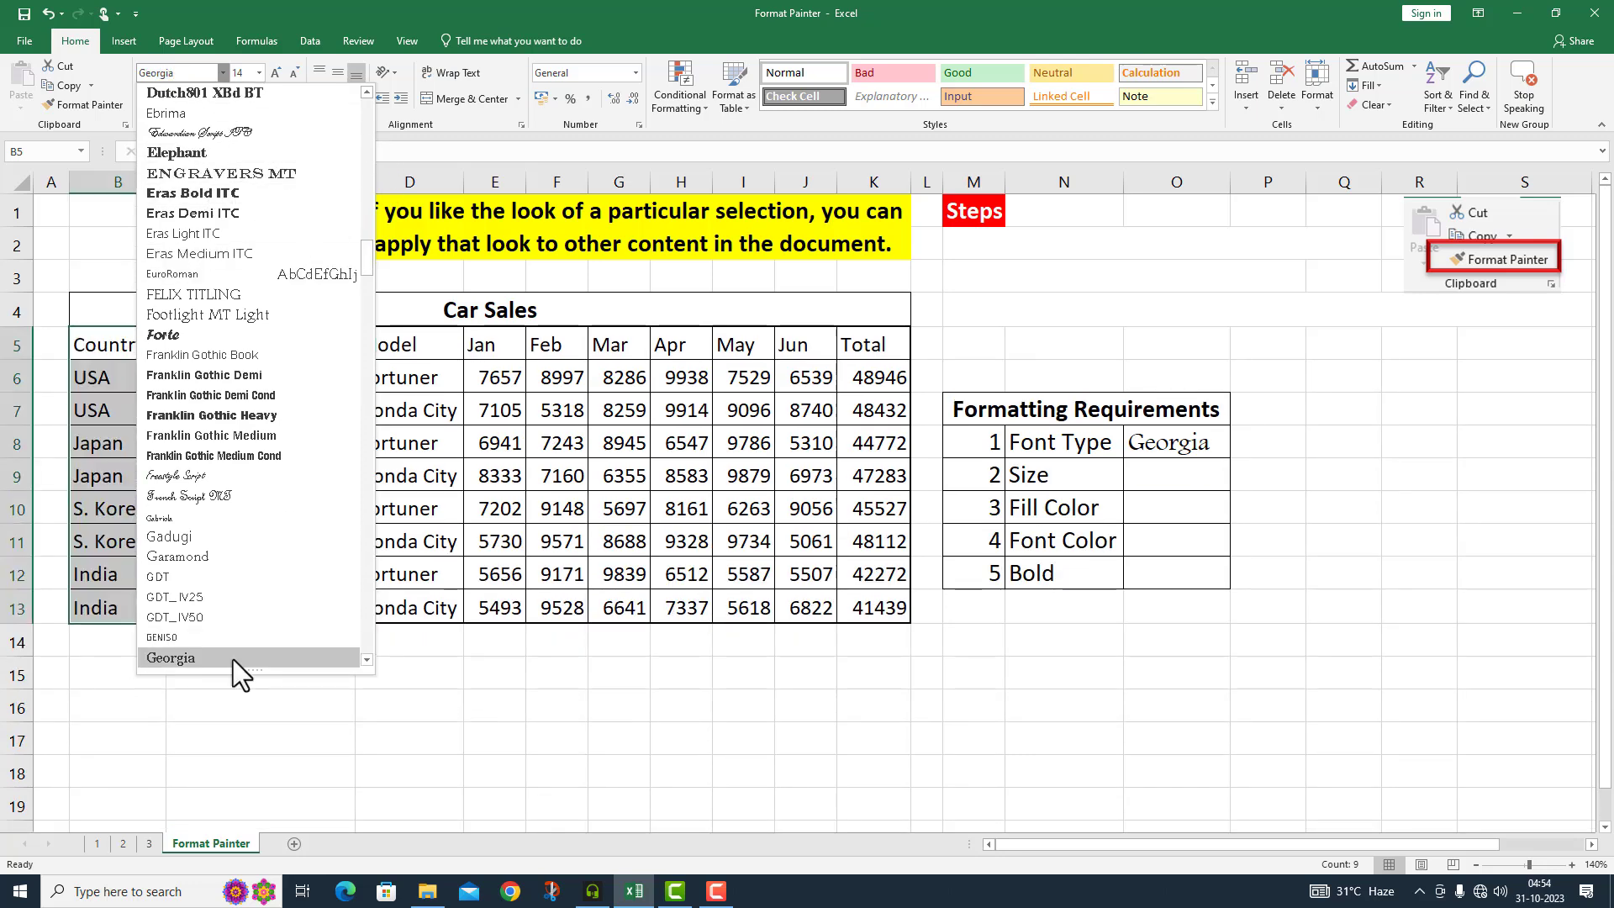
pyautogui.click(164, 659)
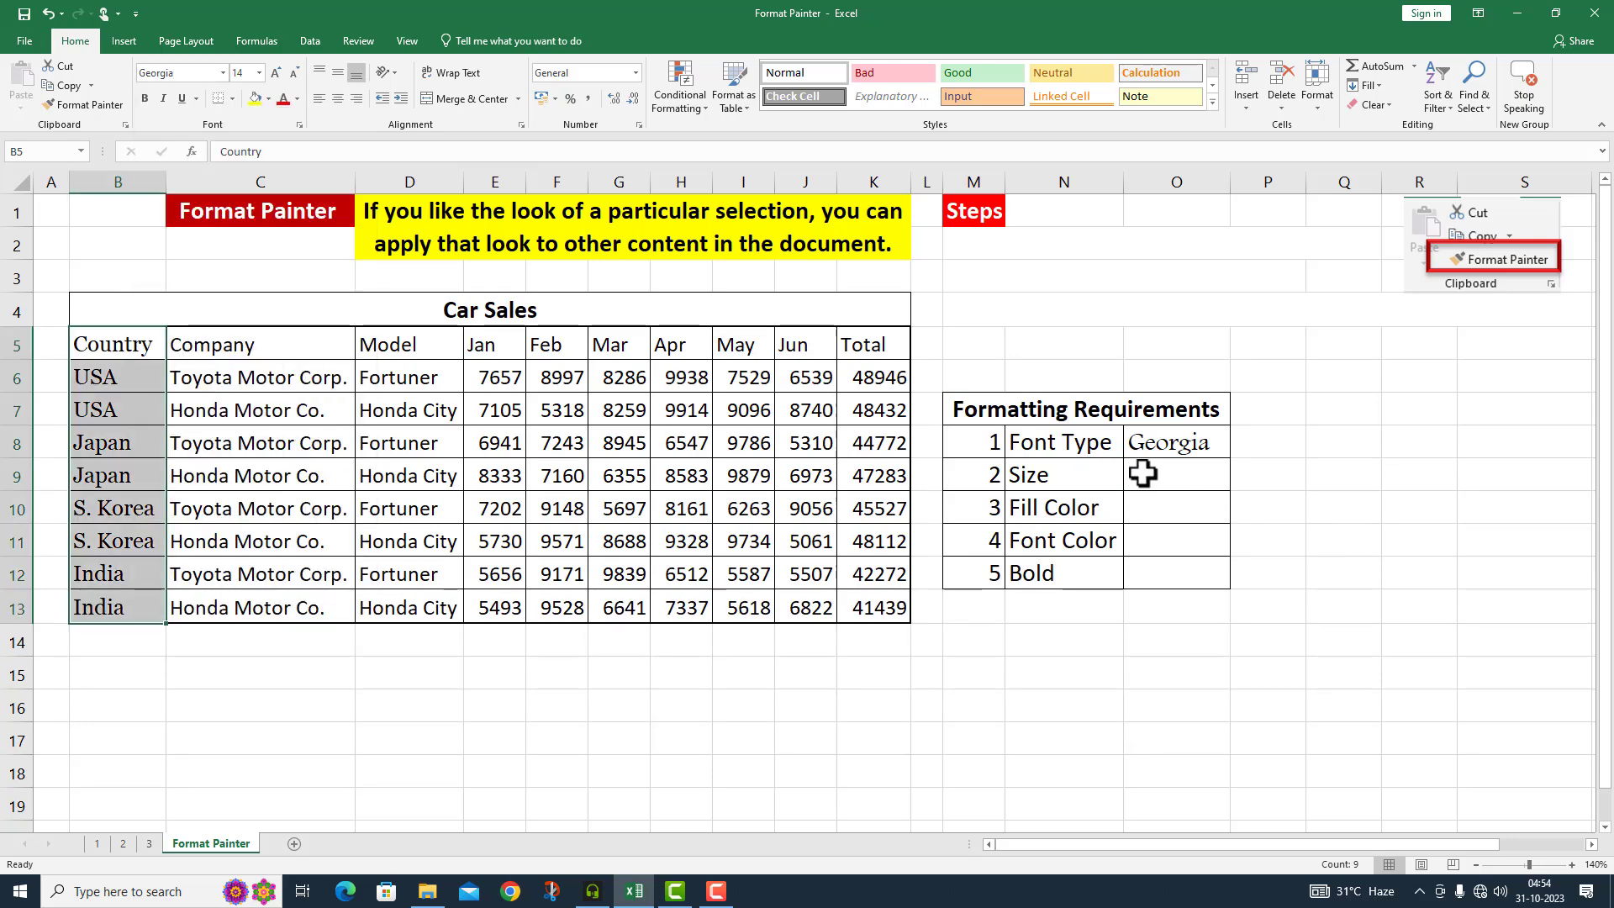
# Step: Enter 16 as the Size requirement and set the font size of the Country column cells B5:B13 to 16
pyautogui.click(1142, 473)
pyautogui.write('16')
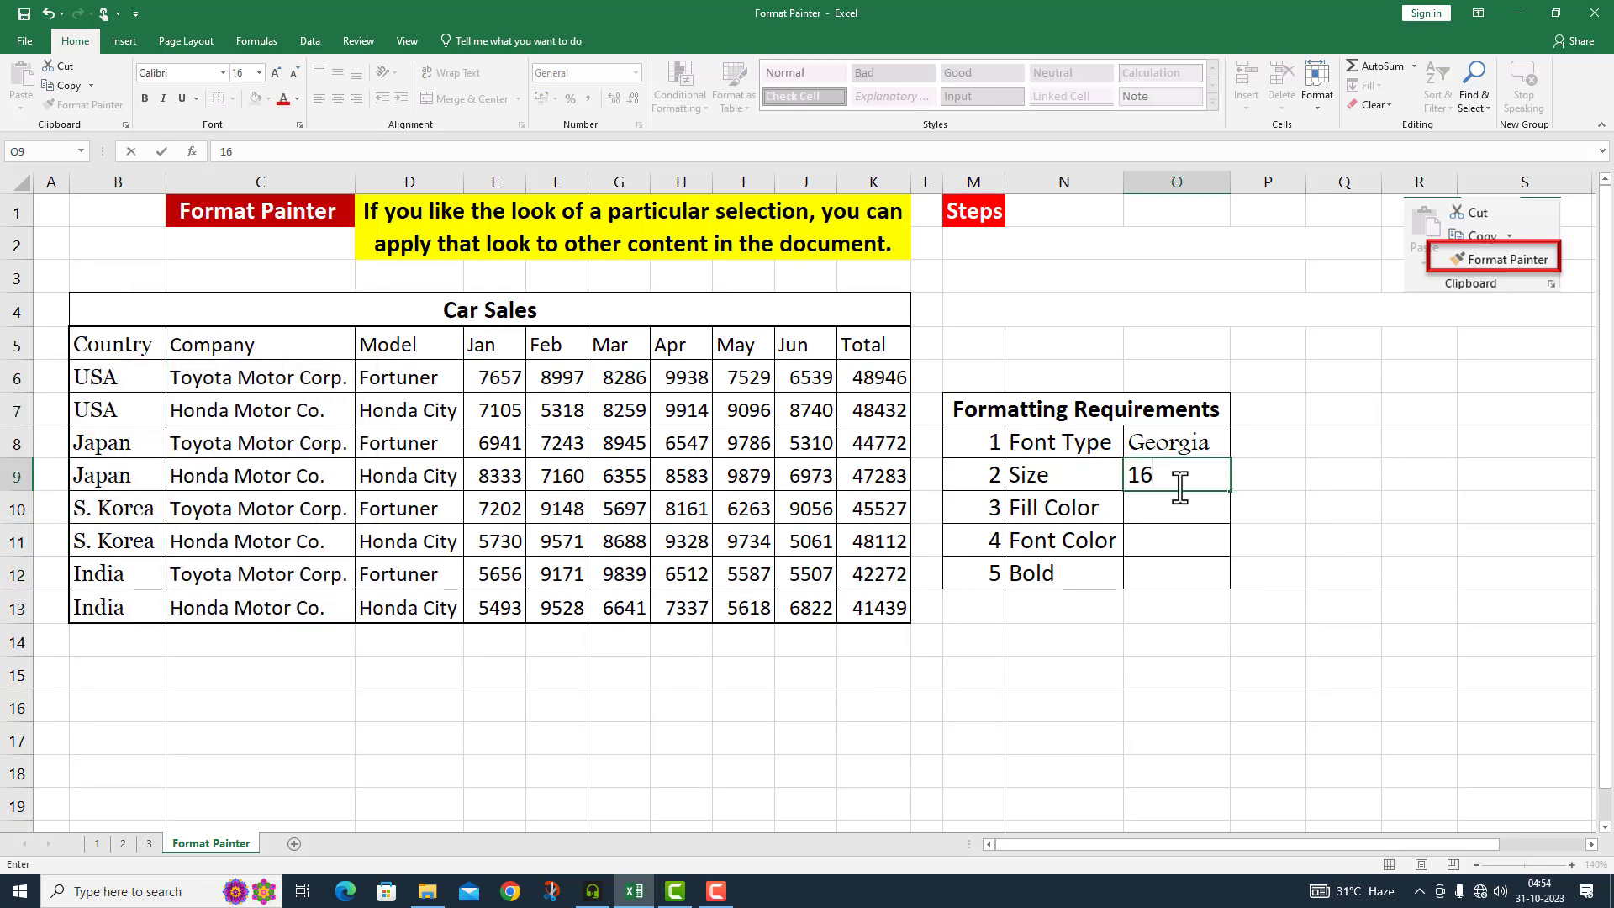
pyautogui.moveTo(124, 353); pyautogui.dragTo(102, 600)
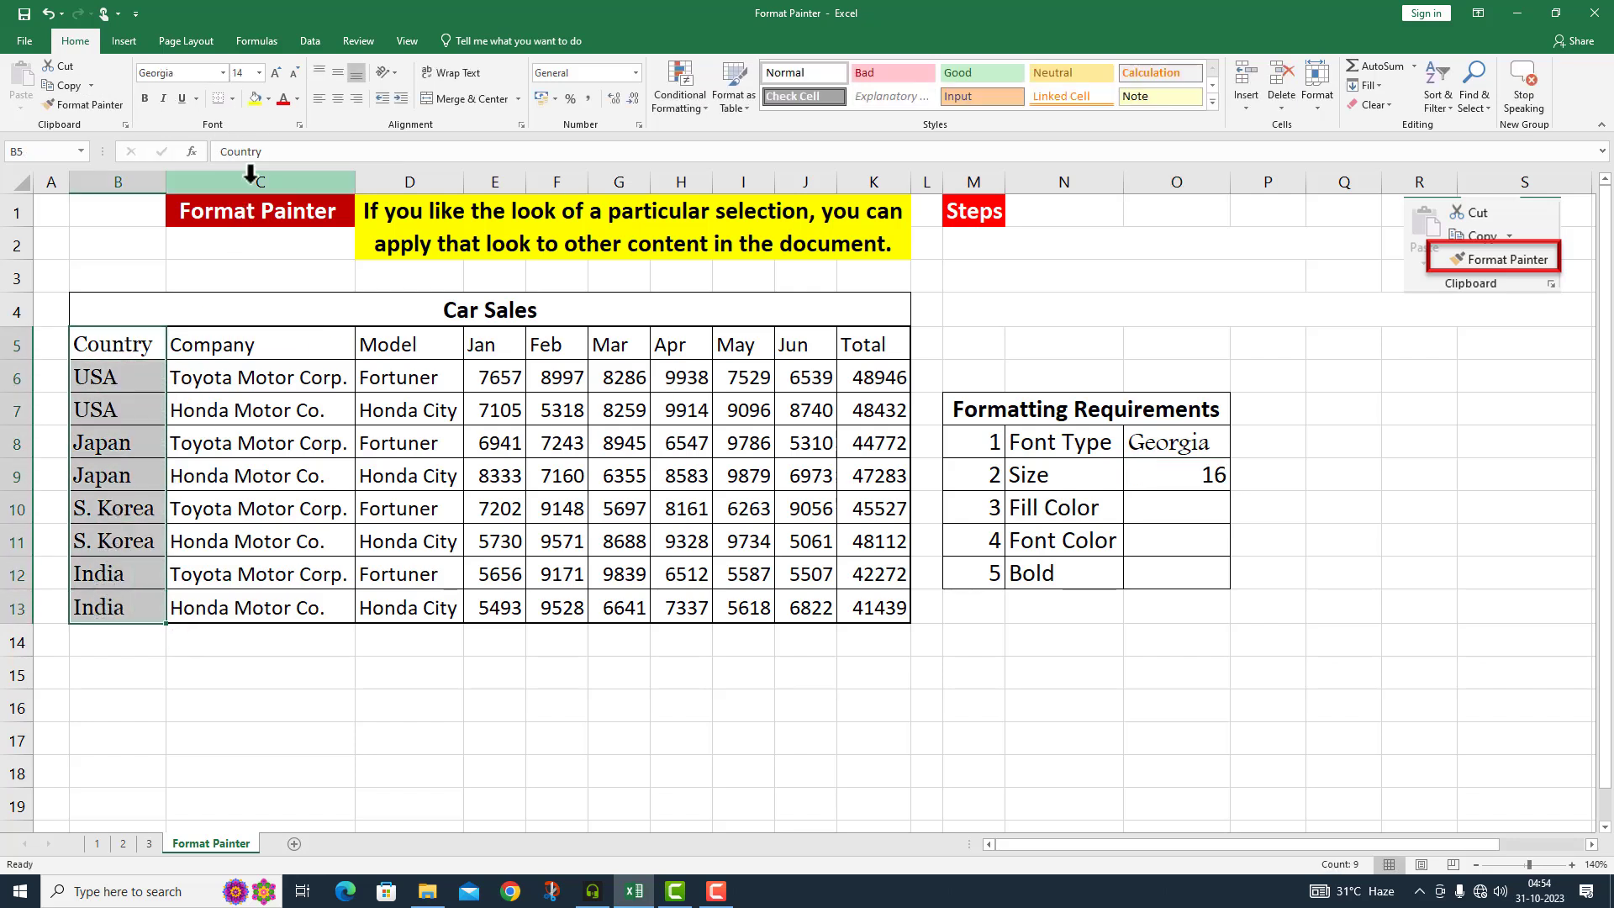
pyautogui.click(258, 73)
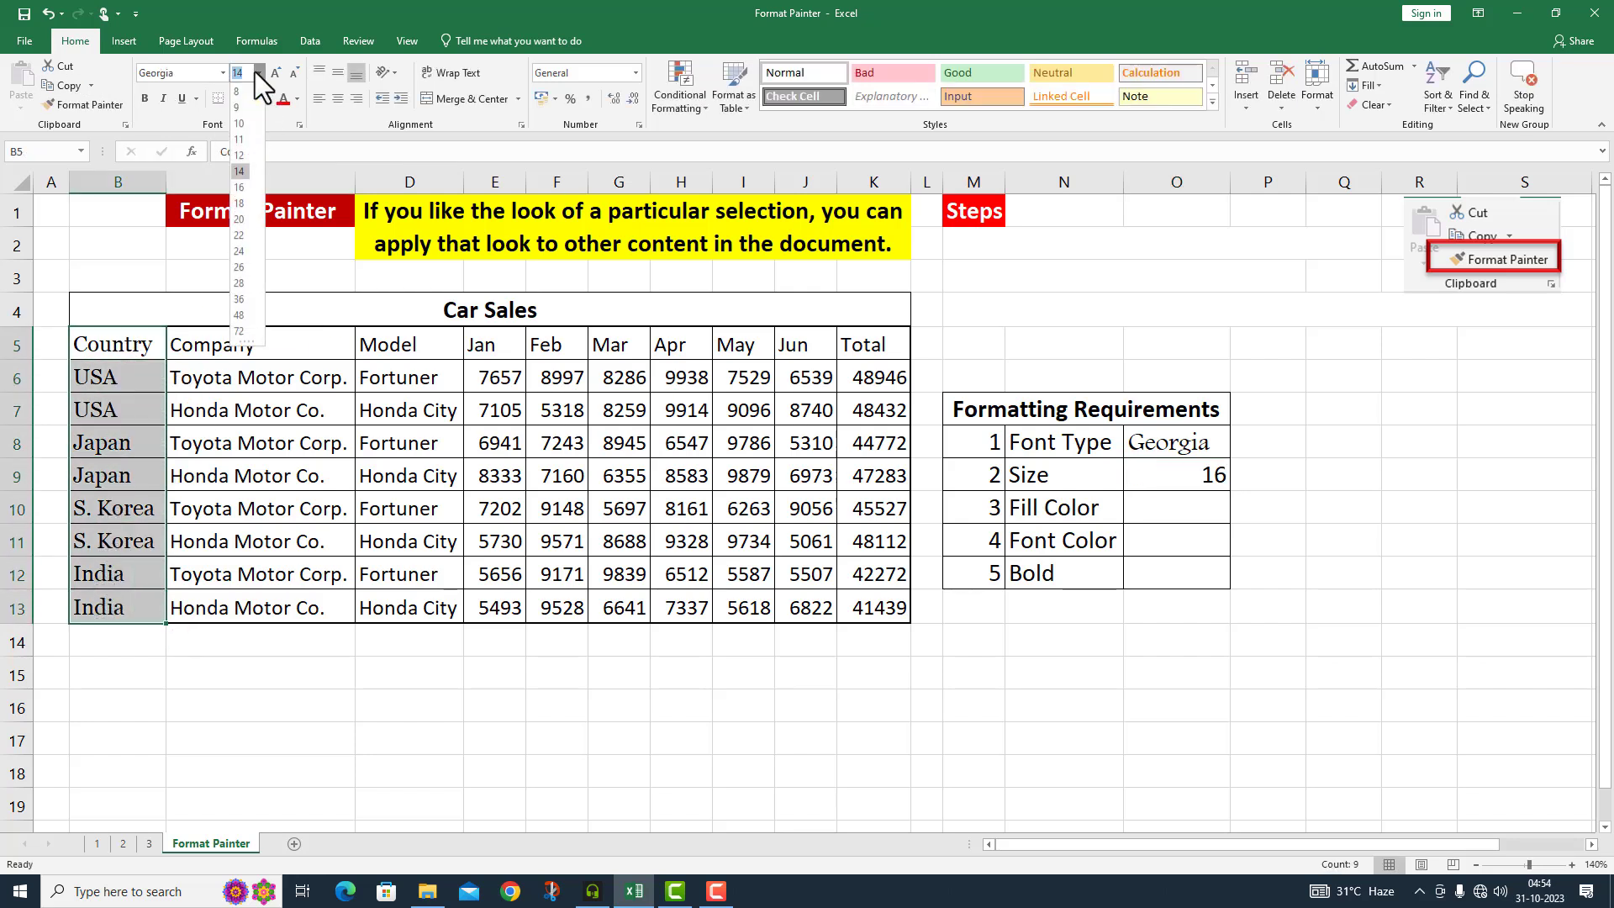
pyautogui.click(242, 188)
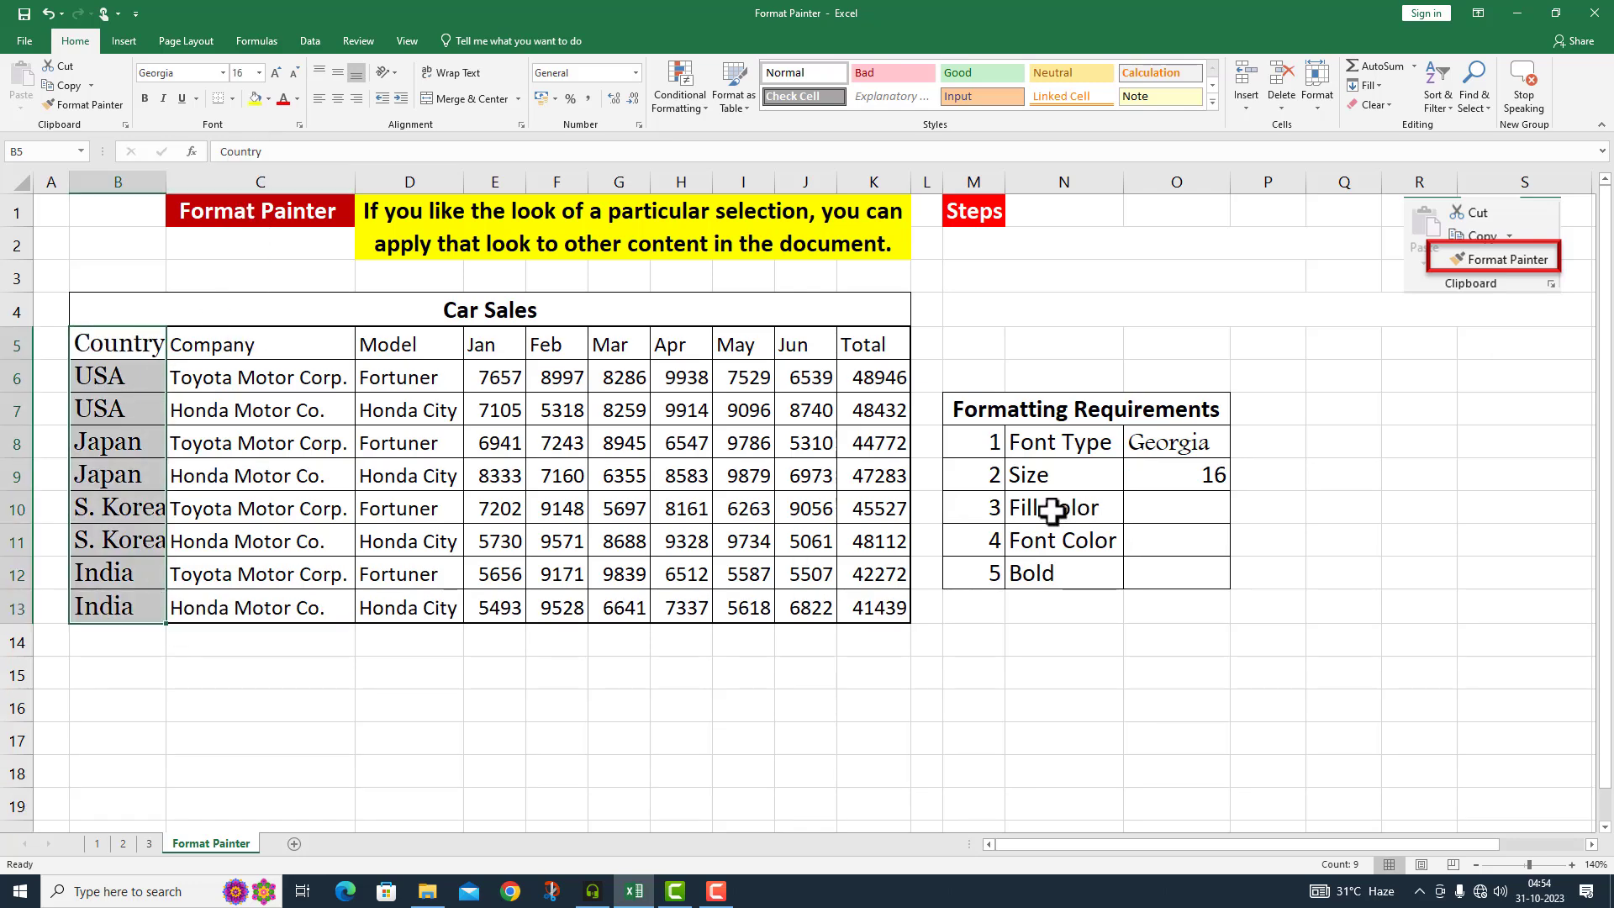
# Step: Fill the Country header cell with yellow and the two USA cells with light blue
pyautogui.click(128, 343)
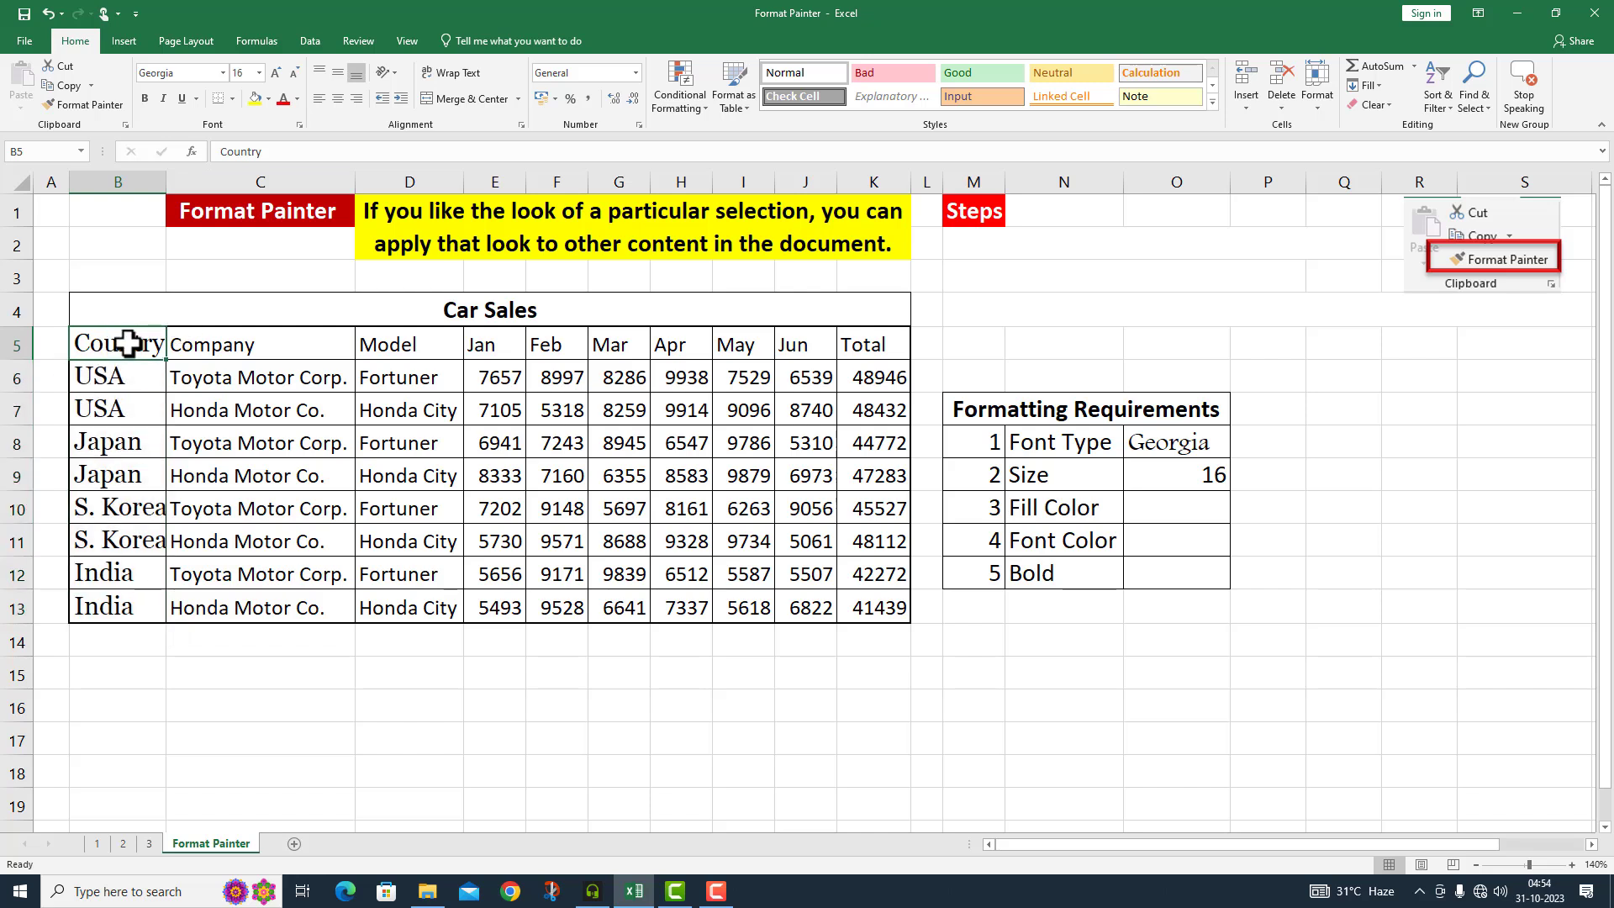
pyautogui.click(254, 99)
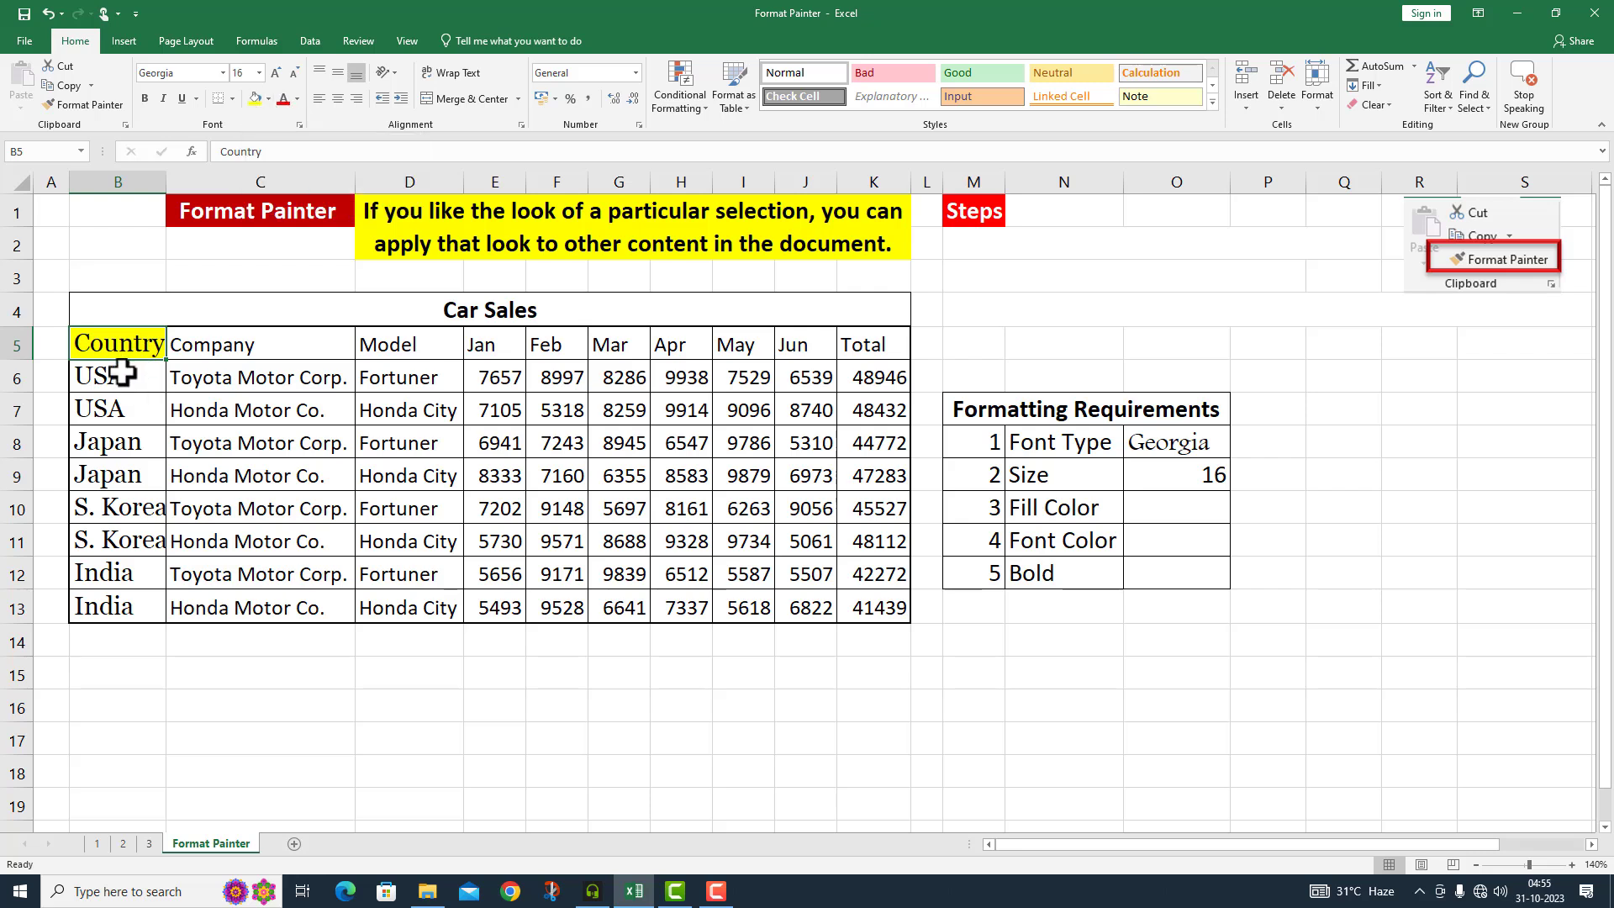
pyautogui.click(121, 383)
pyautogui.moveTo(120, 384); pyautogui.dragTo(118, 410)
pyautogui.click(269, 99)
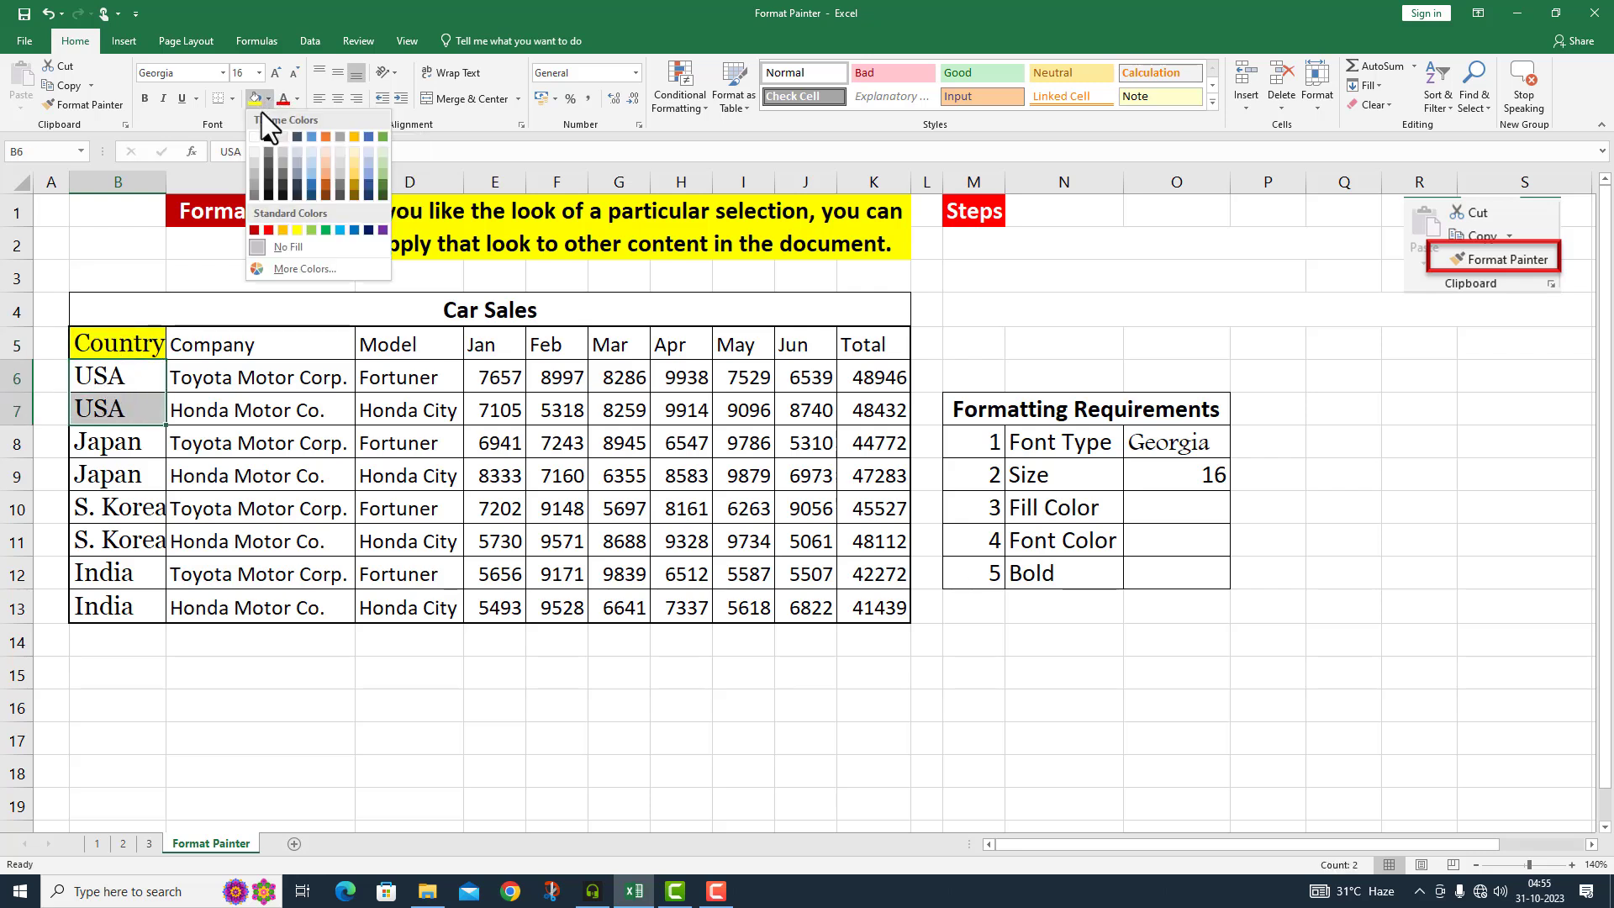
pyautogui.click(341, 228)
# Step: Fill the two Japan cells with red and the two S. Korea cells with green
pyautogui.moveTo(80, 443); pyautogui.dragTo(80, 475)
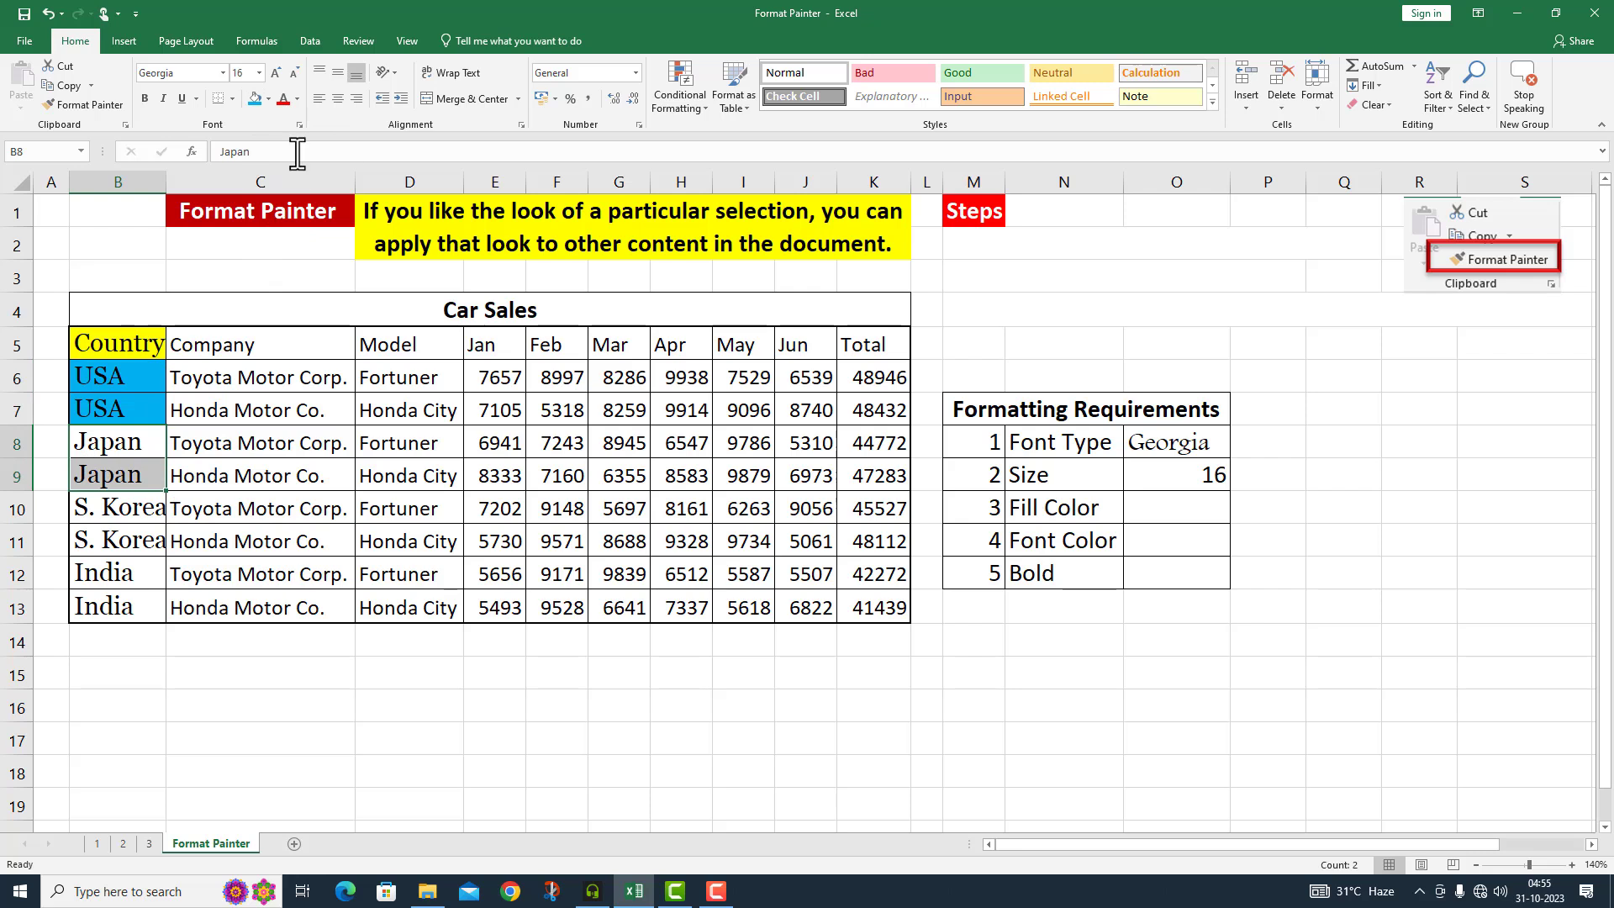
pyautogui.click(269, 98)
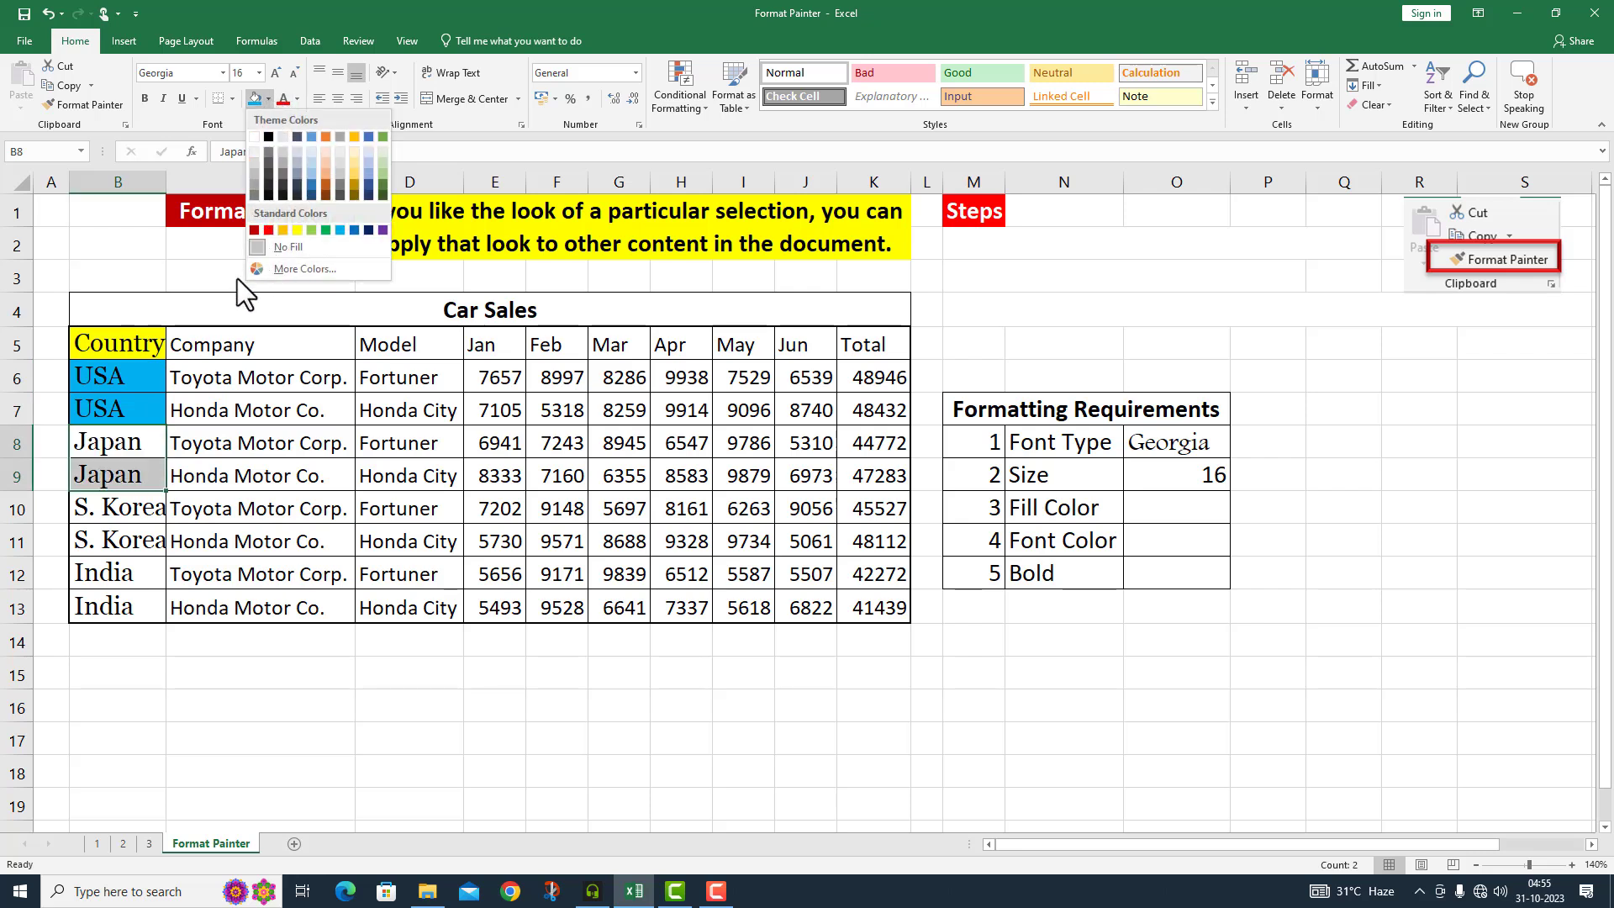
pyautogui.click(268, 230)
pyautogui.moveTo(127, 508); pyautogui.dragTo(127, 541)
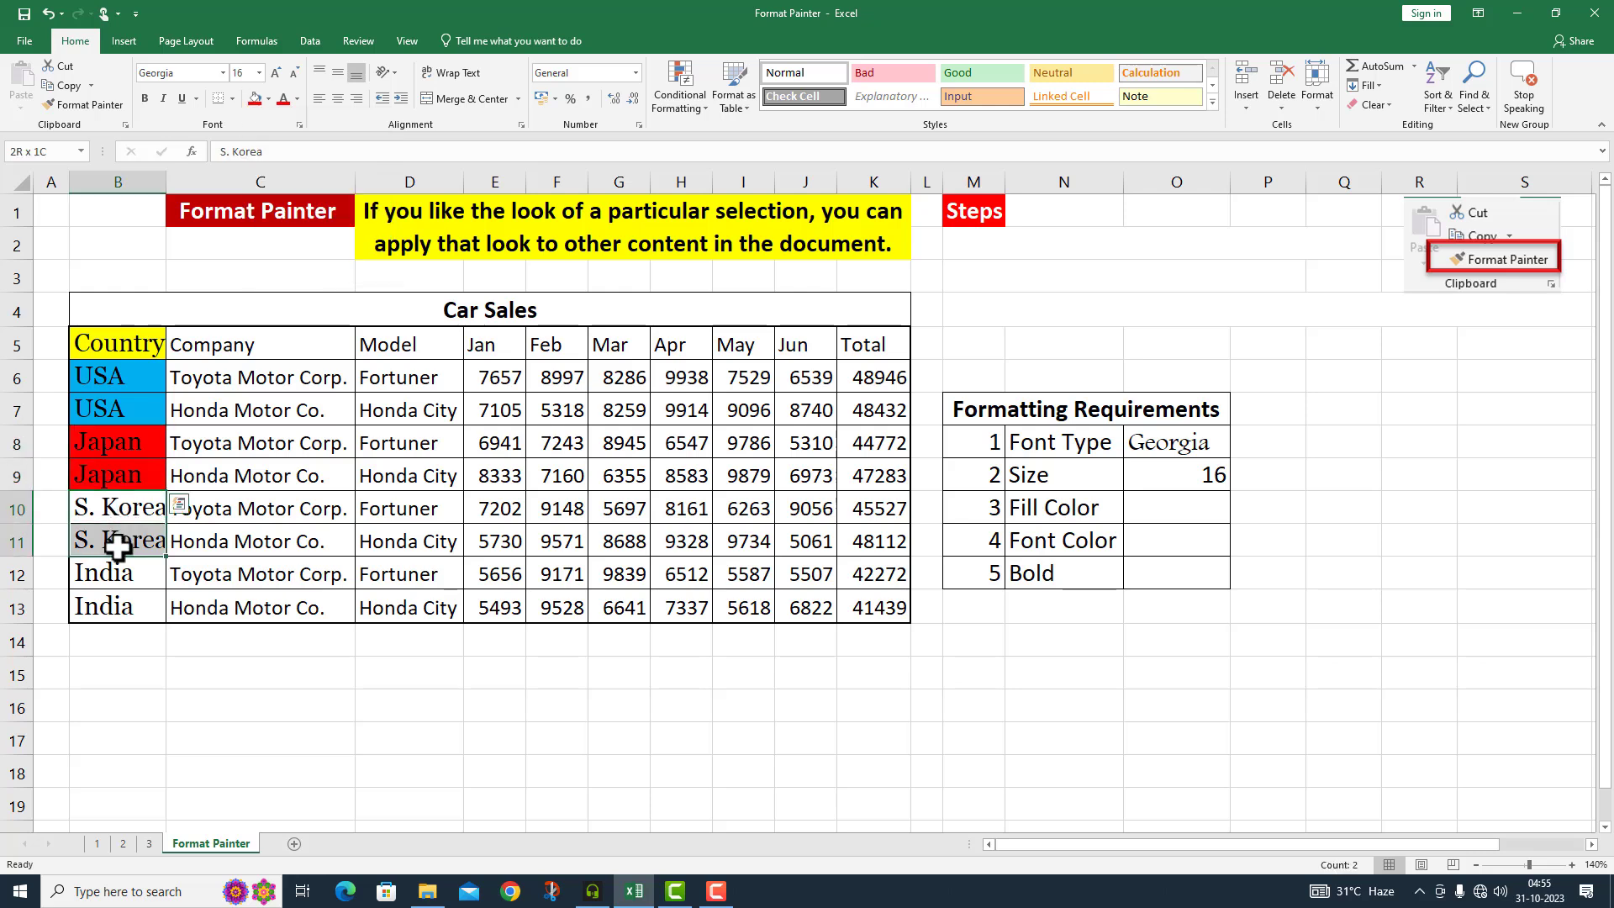
pyautogui.click(271, 96)
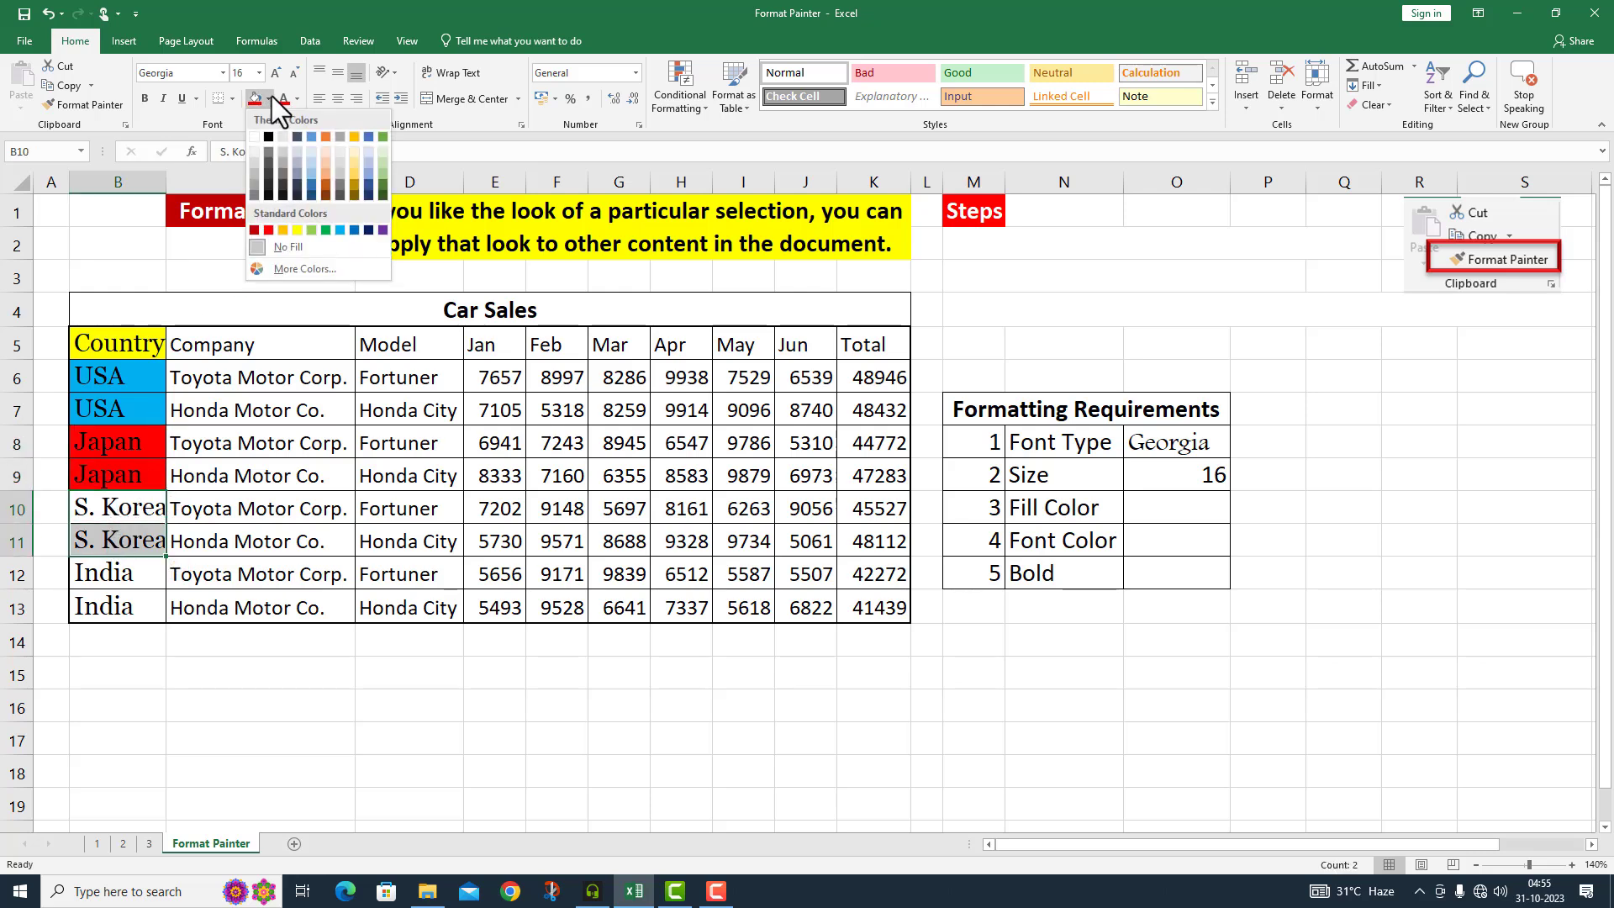
pyautogui.click(326, 230)
# Step: Fill the two India cells with purple and widen column B slightly to fit its text
pyautogui.moveTo(103, 574); pyautogui.dragTo(103, 607)
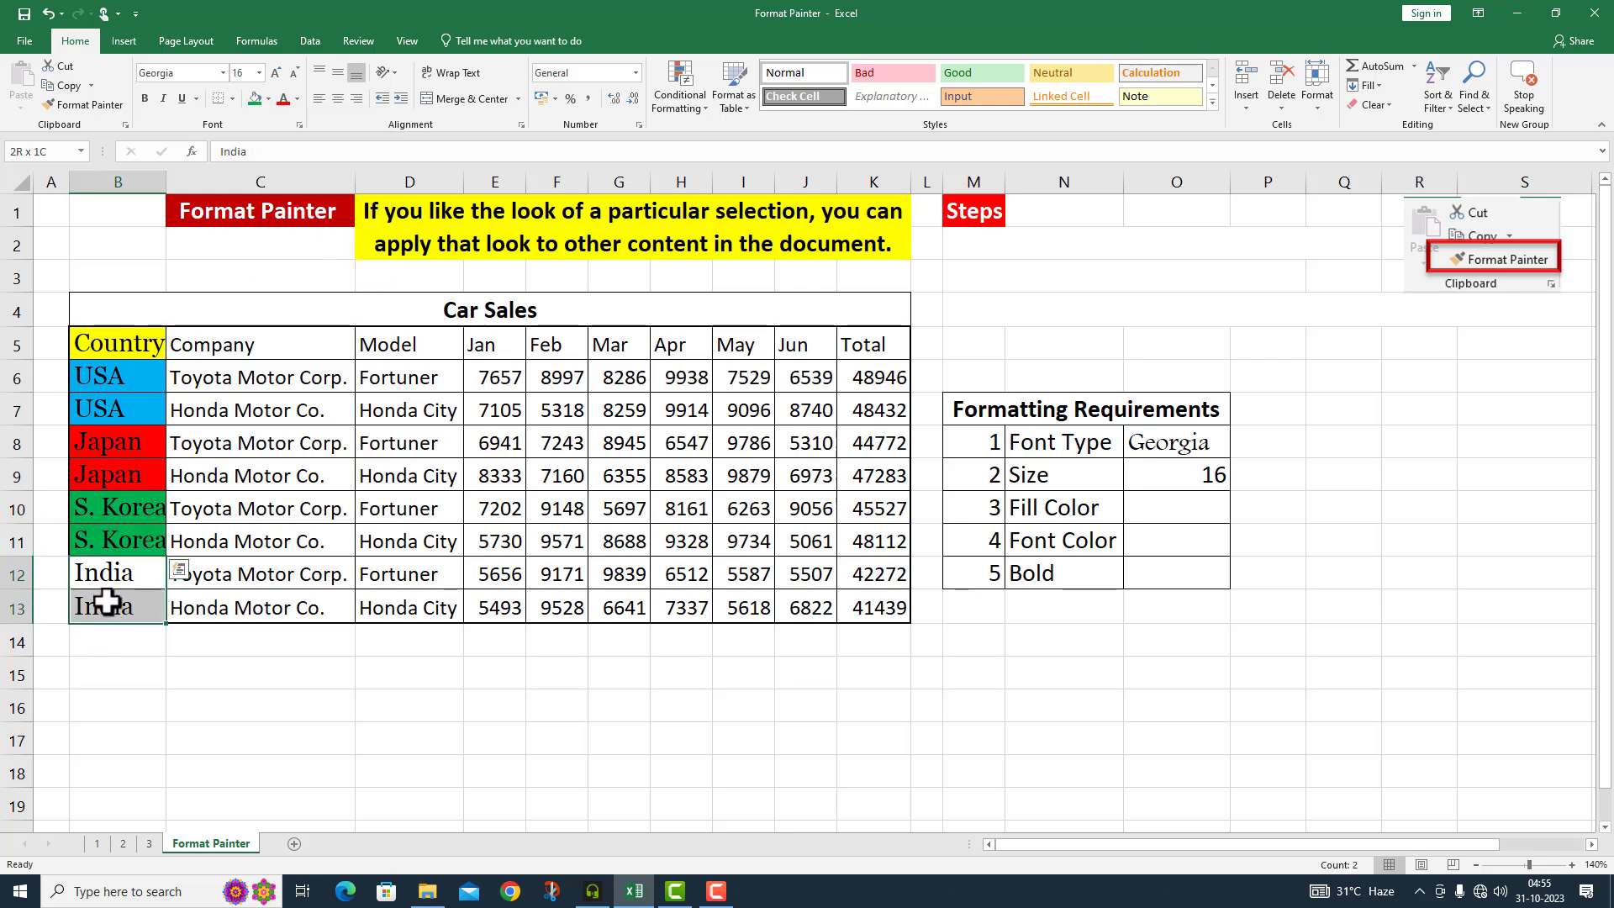
pyautogui.click(269, 99)
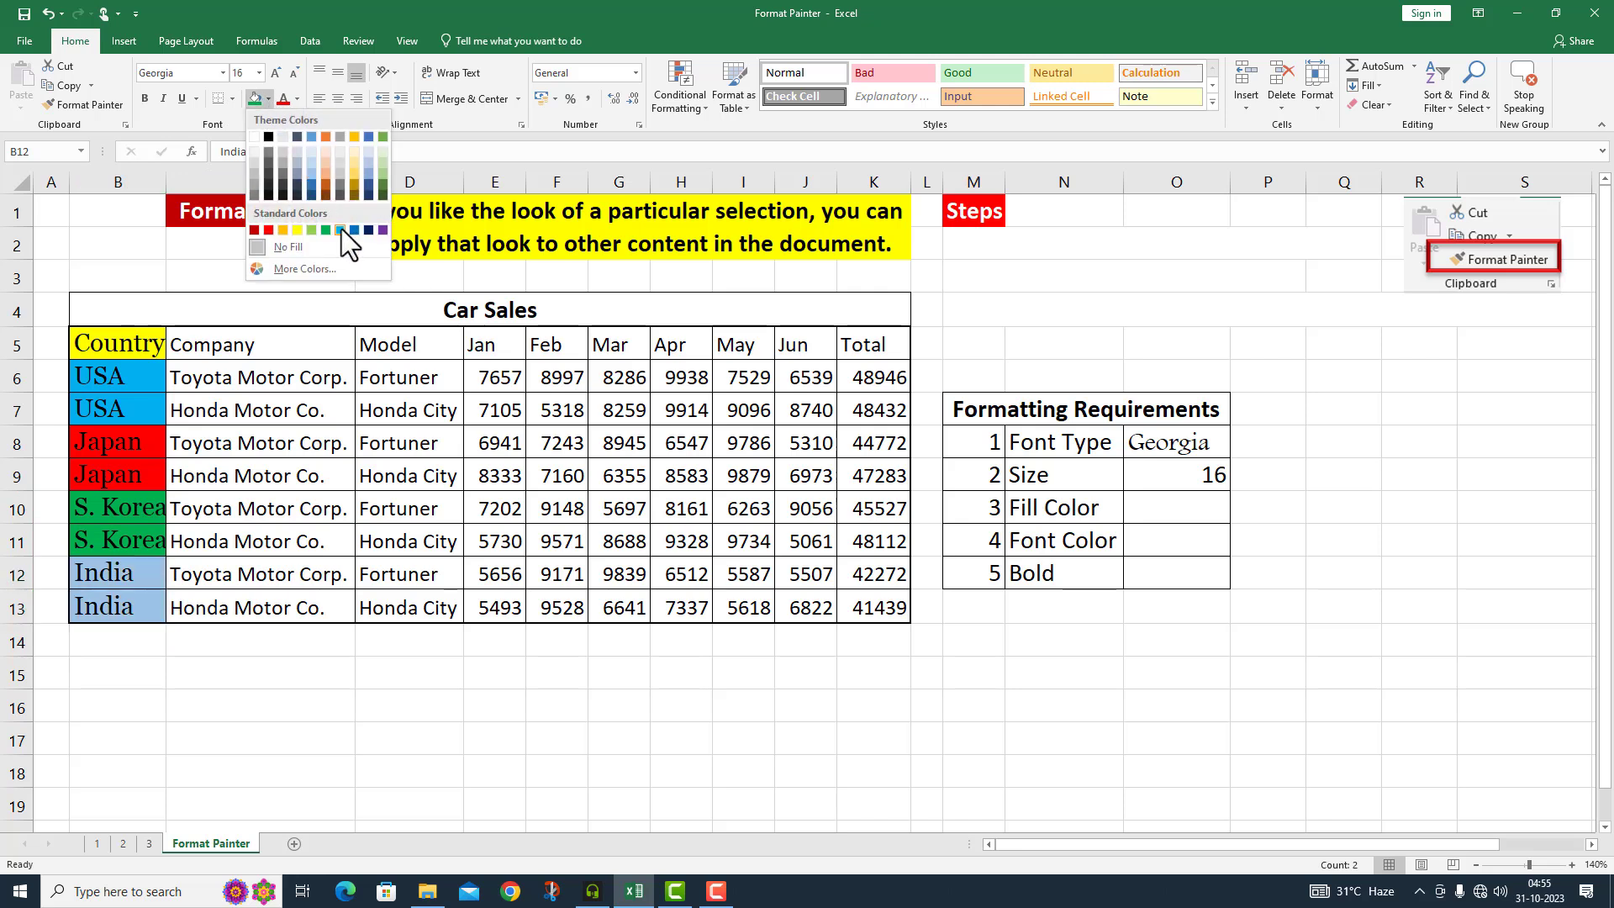
pyautogui.click(382, 230)
pyautogui.moveTo(167, 182); pyautogui.dragTo(179, 182)
# Step: Enter Different as the Fill Color requirement and White as the Font Color requirement
pyautogui.click(1158, 507)
pyautogui.write('Dif')
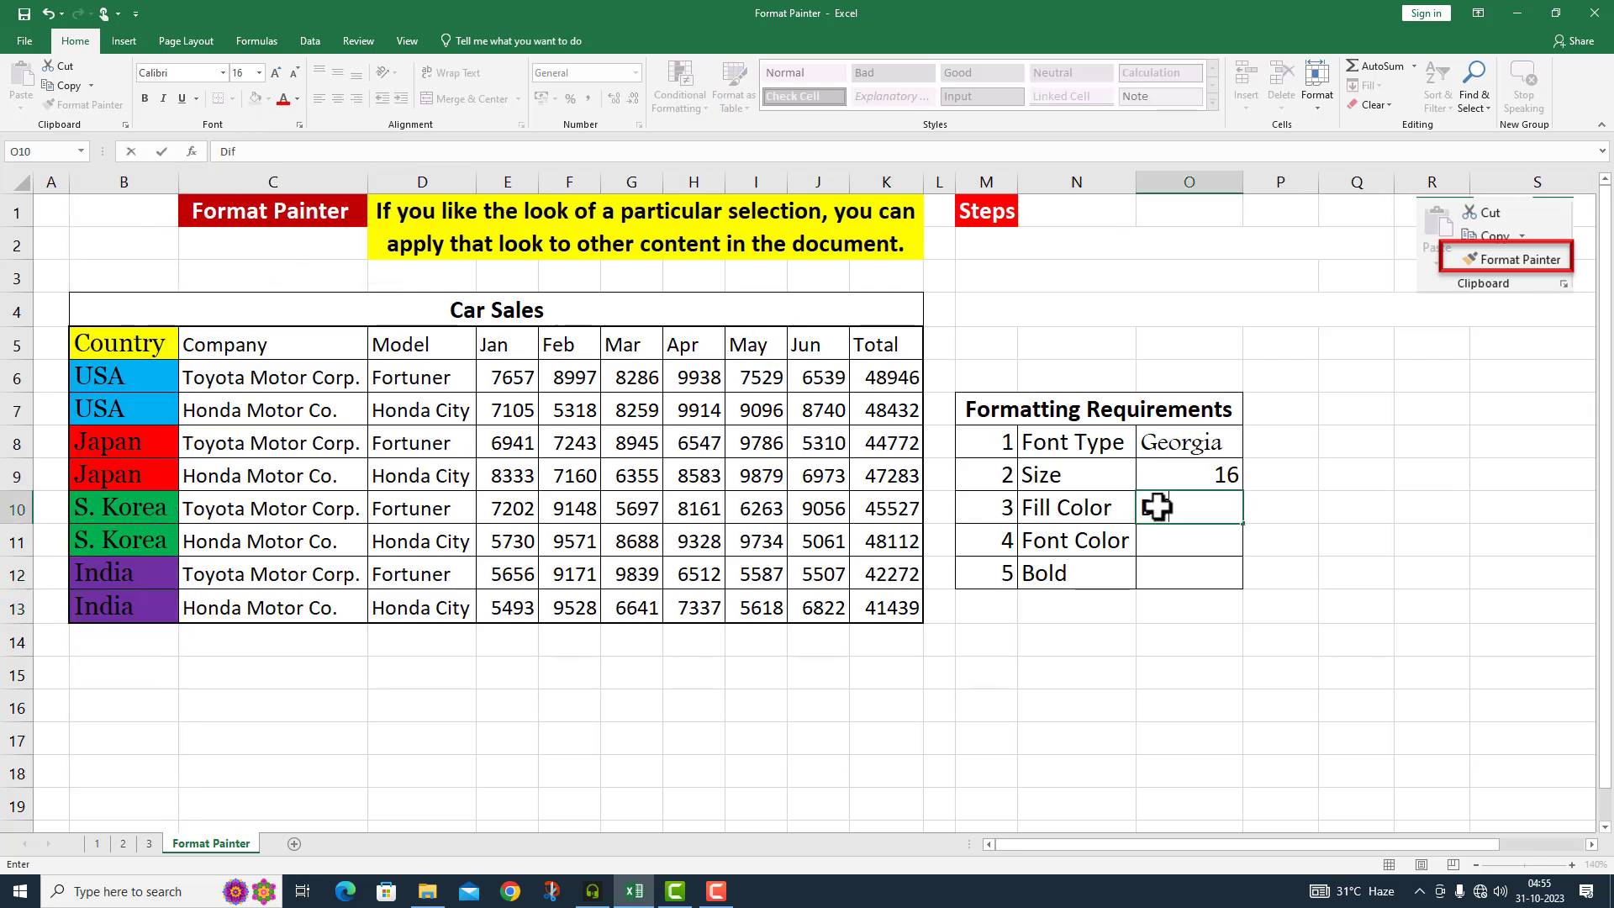
pyautogui.write('ferent')
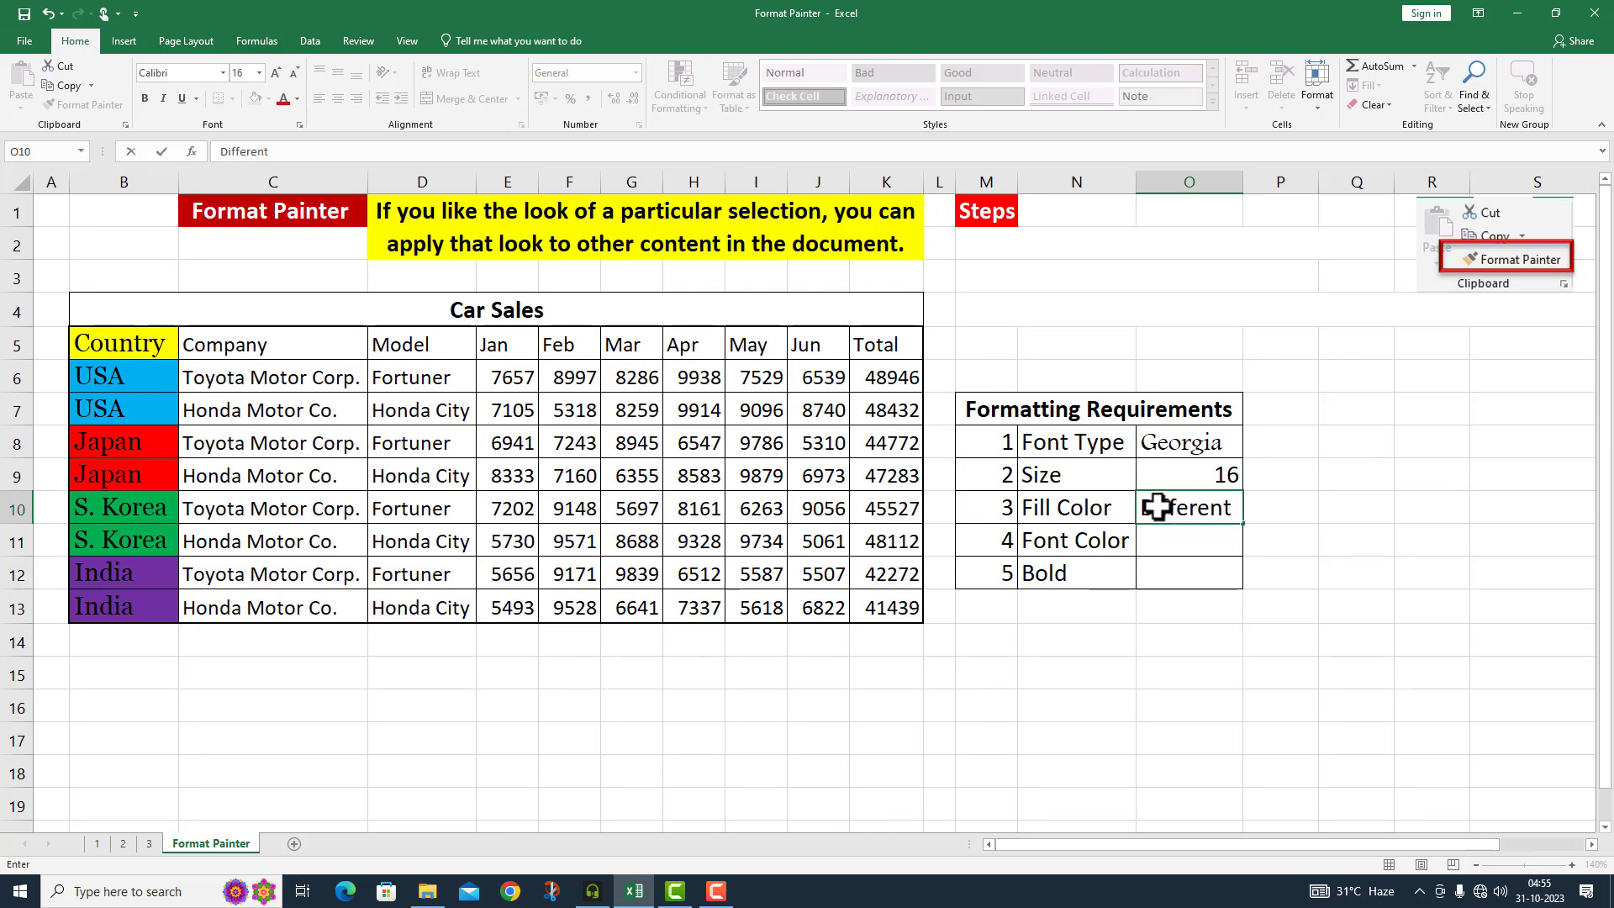
pyautogui.click(1160, 544)
pyautogui.write('Wh')
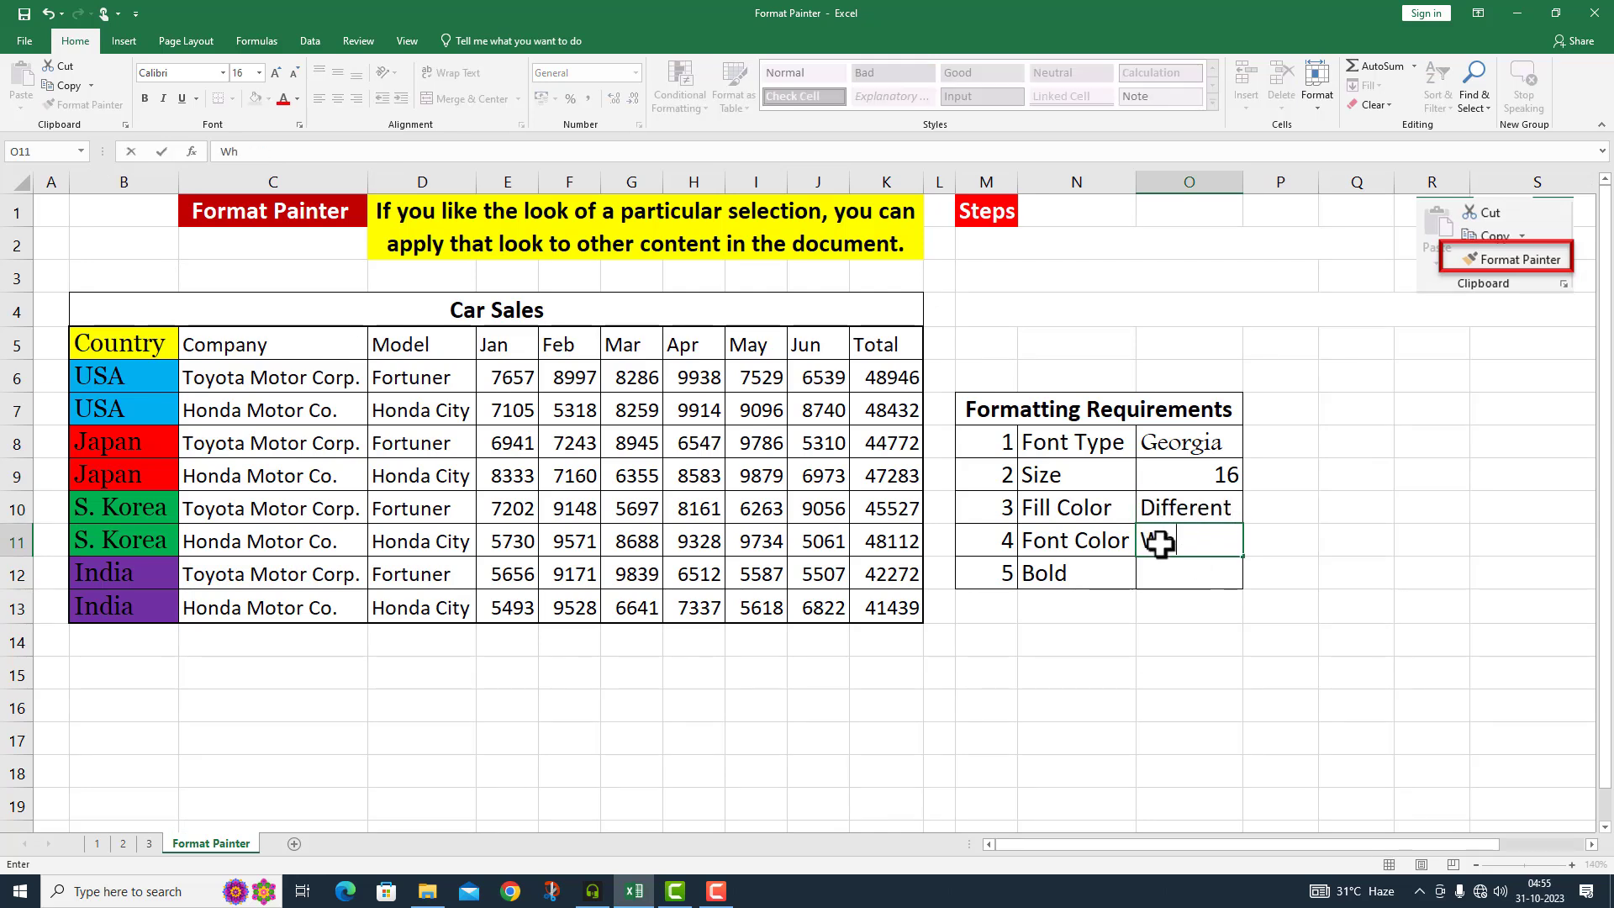
pyautogui.write('ite')
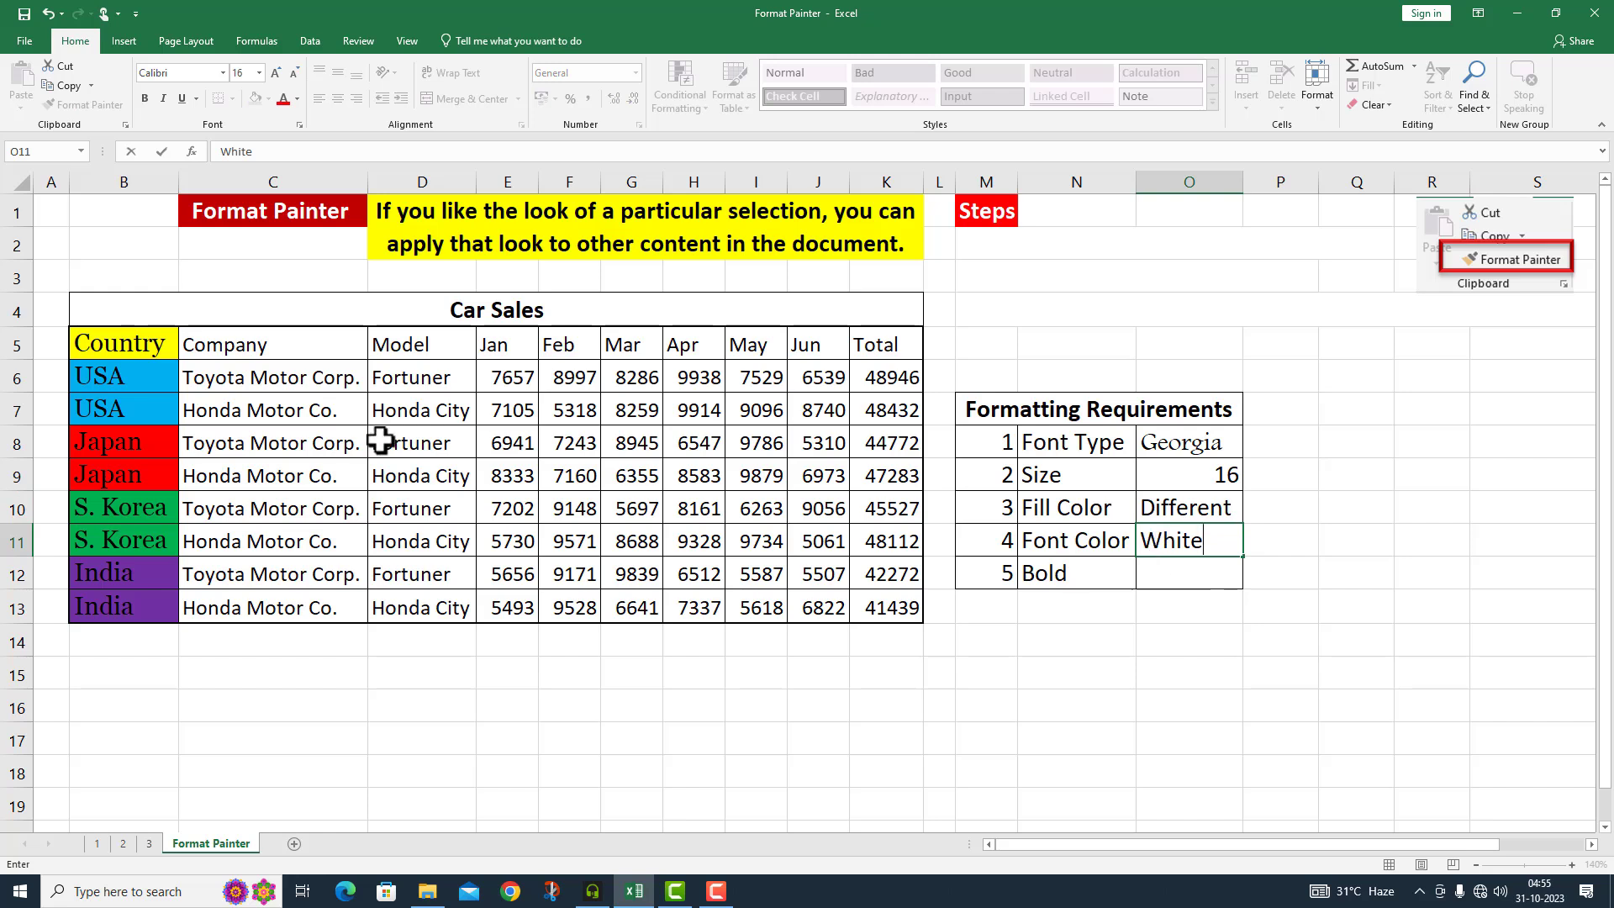
# Step: Set the font color of the Country column cells B5:B13 to white
pyautogui.click(103, 345)
pyautogui.moveTo(105, 554); pyautogui.dragTo(112, 604)
pyautogui.click(299, 100)
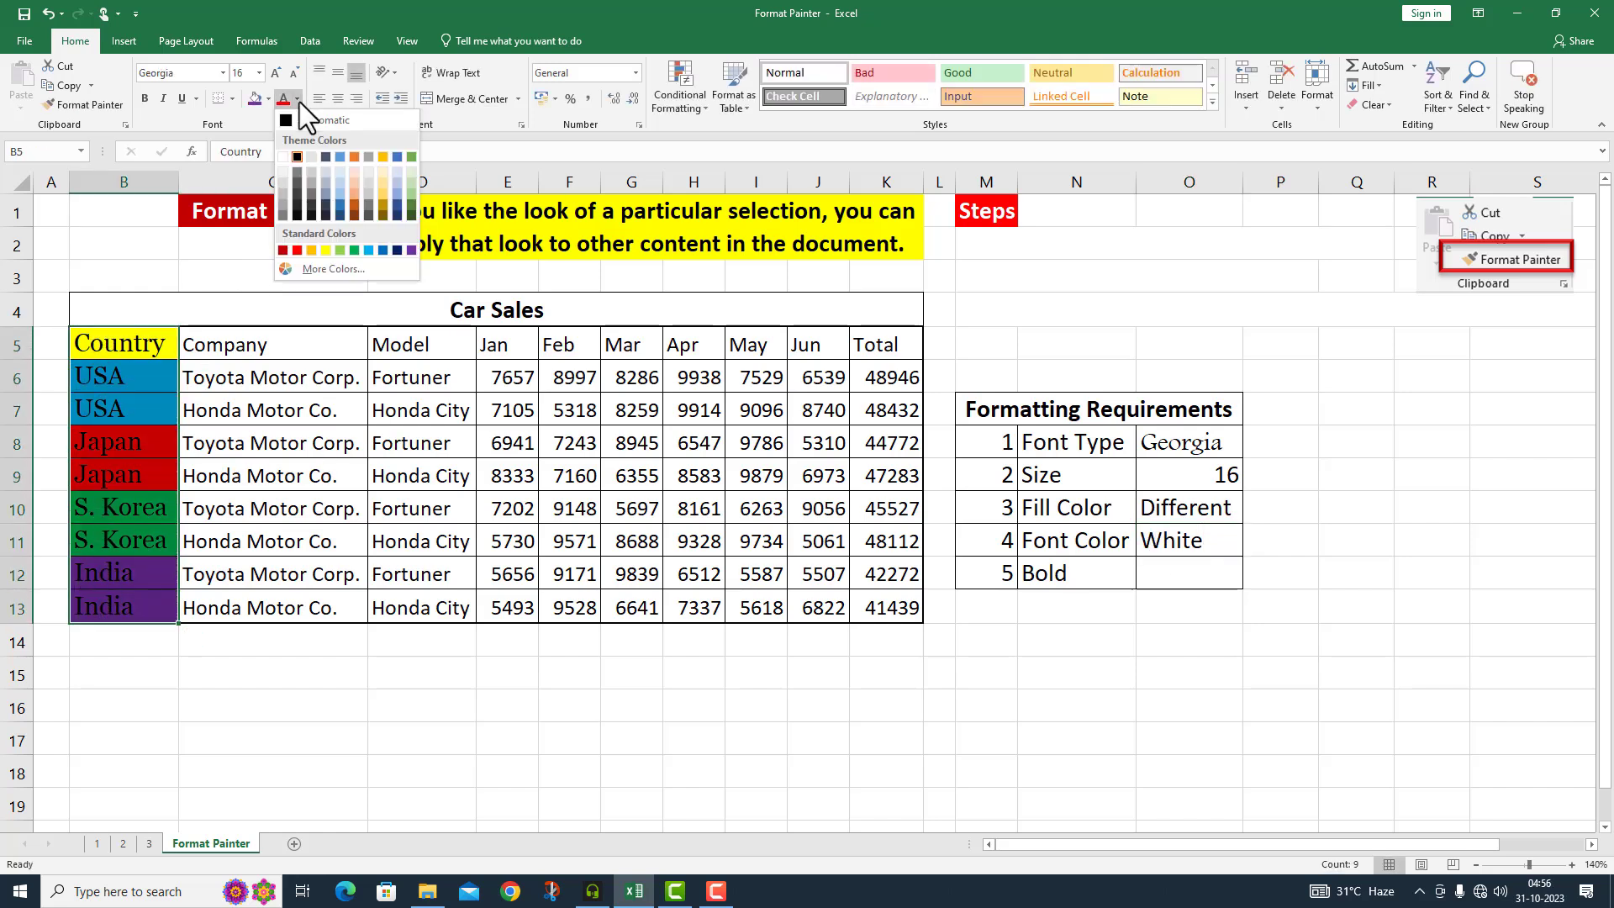
pyautogui.click(283, 155)
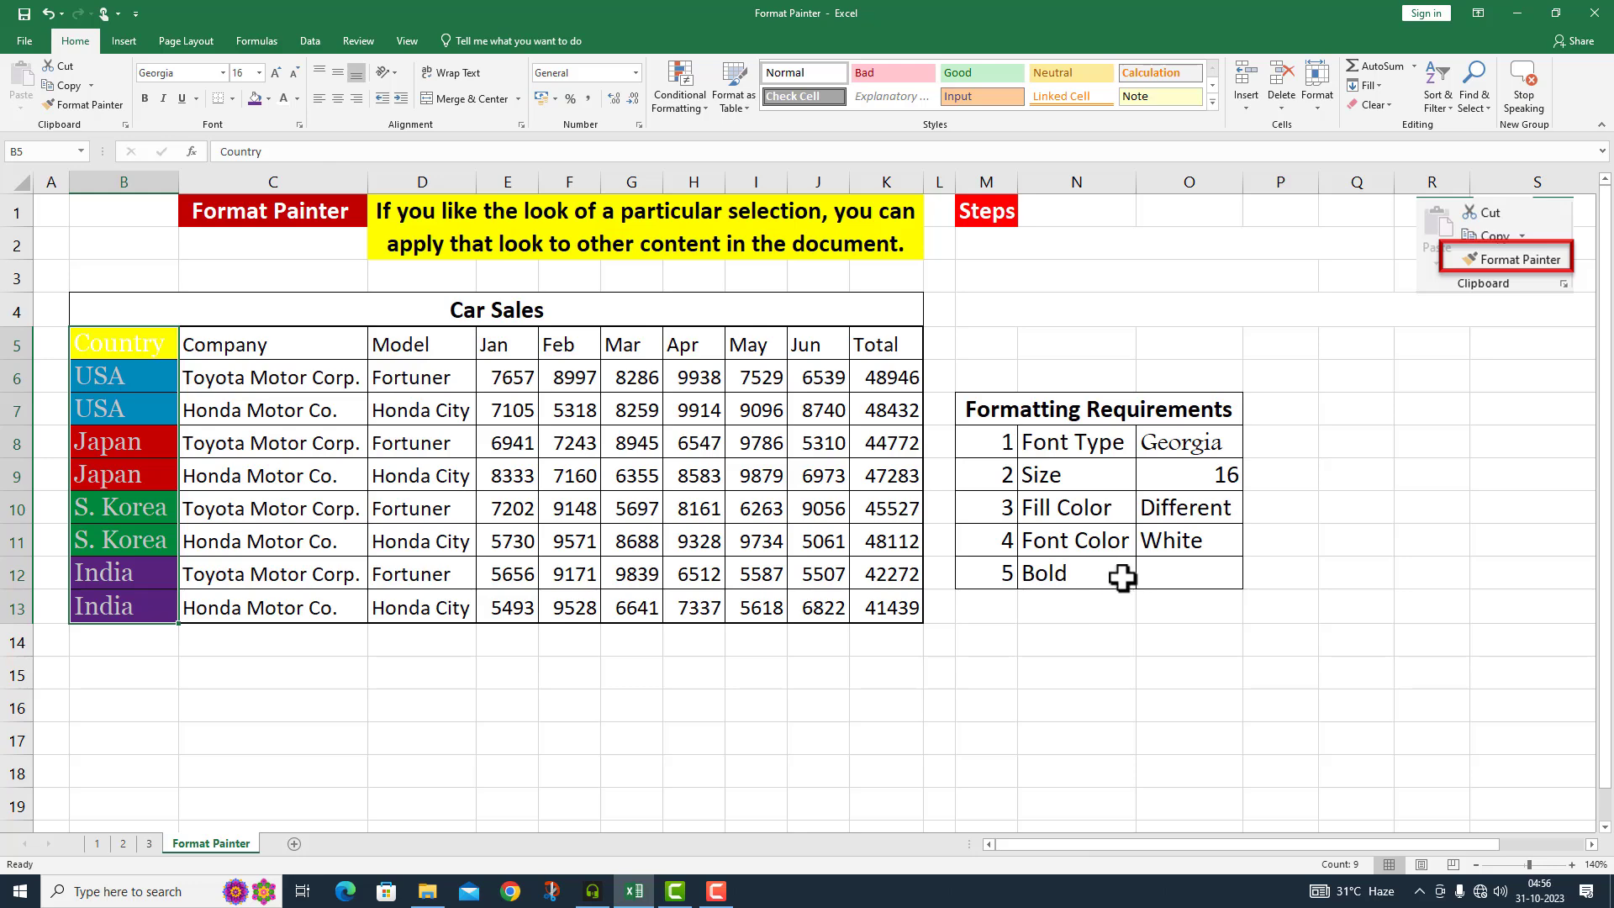
# Step: Enter Uniform as the Bold requirement and make the Country column cells B5:B13 bold
pyautogui.click(1171, 569)
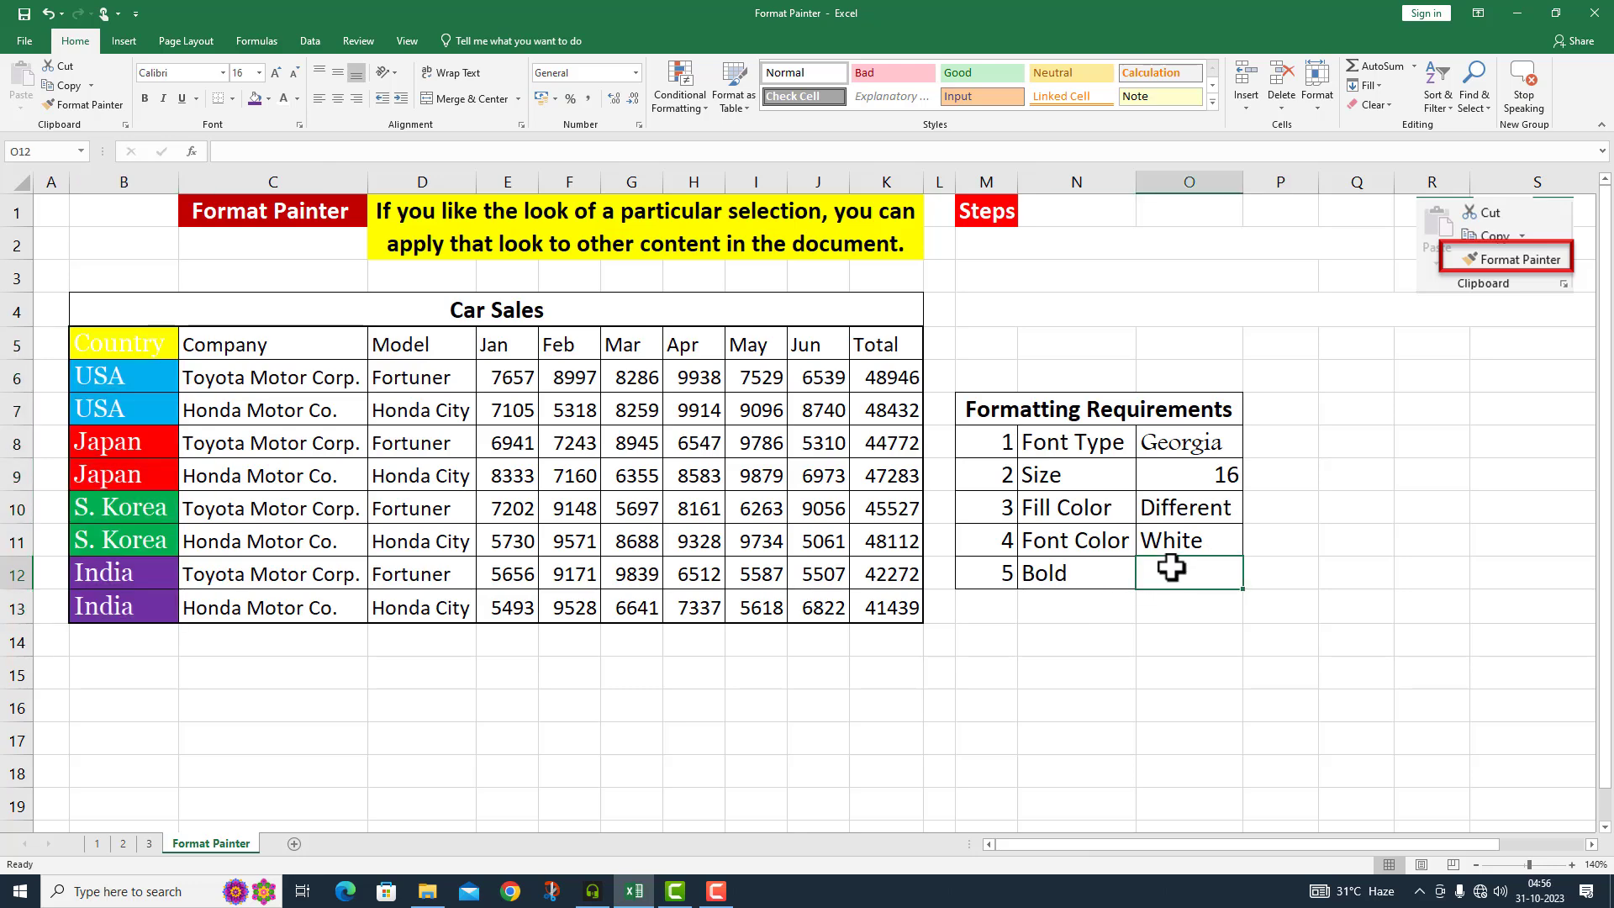
pyautogui.write('Uniform')
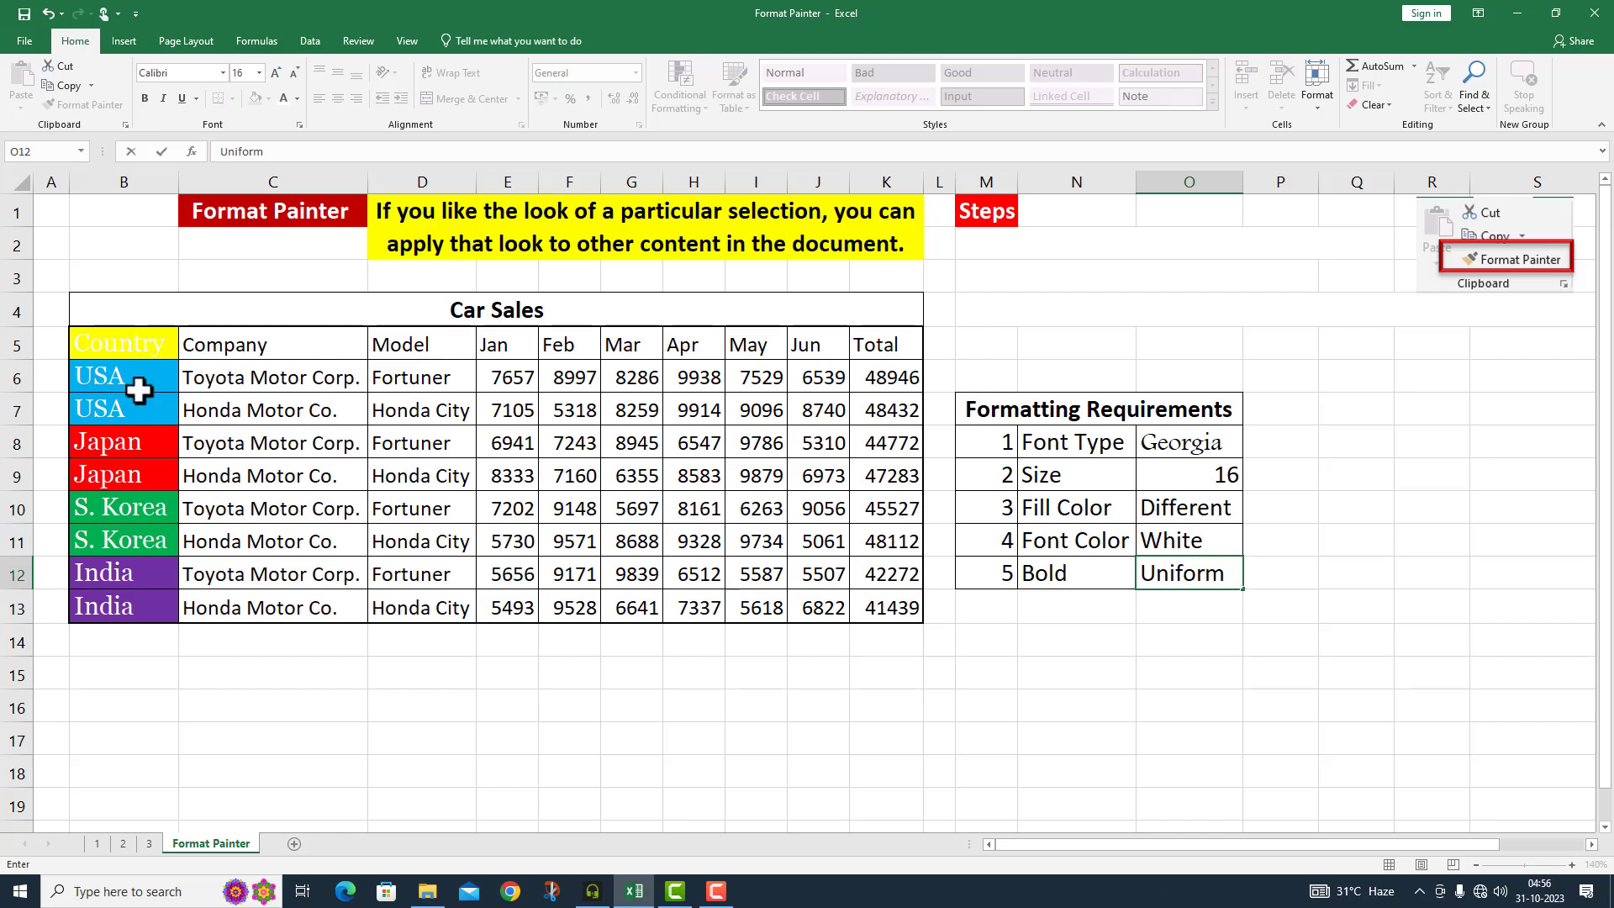
pyautogui.moveTo(115, 342); pyautogui.dragTo(132, 605)
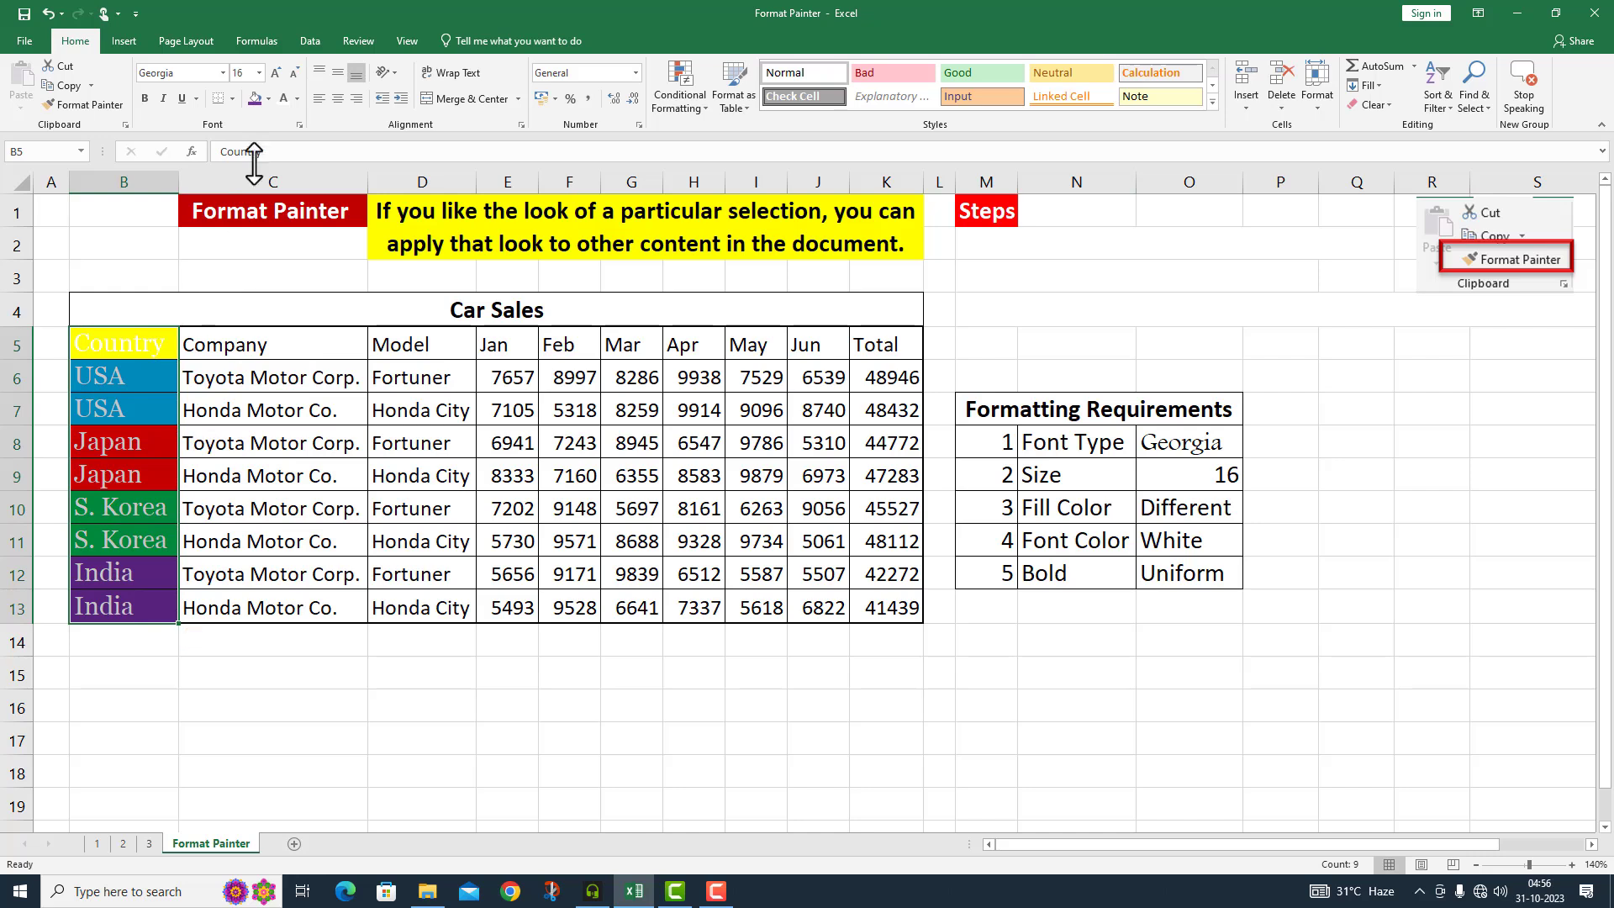
pyautogui.click(146, 98)
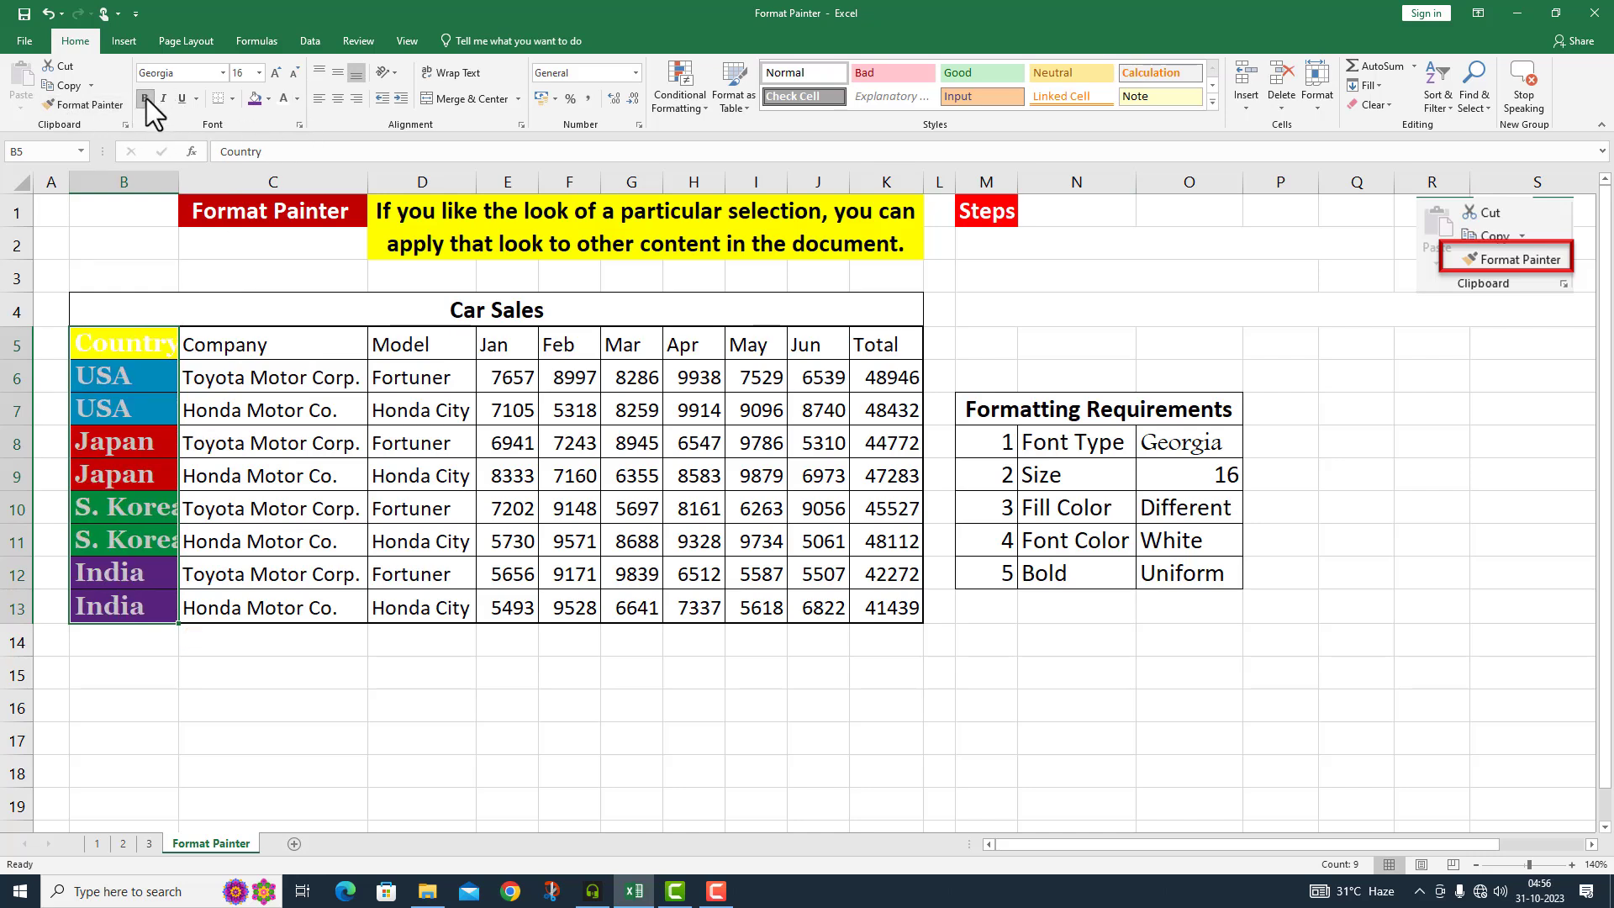
# Step: Set the Country header's font color to Automatic black and widen column B to fit the bold text
pyautogui.click(298, 98)
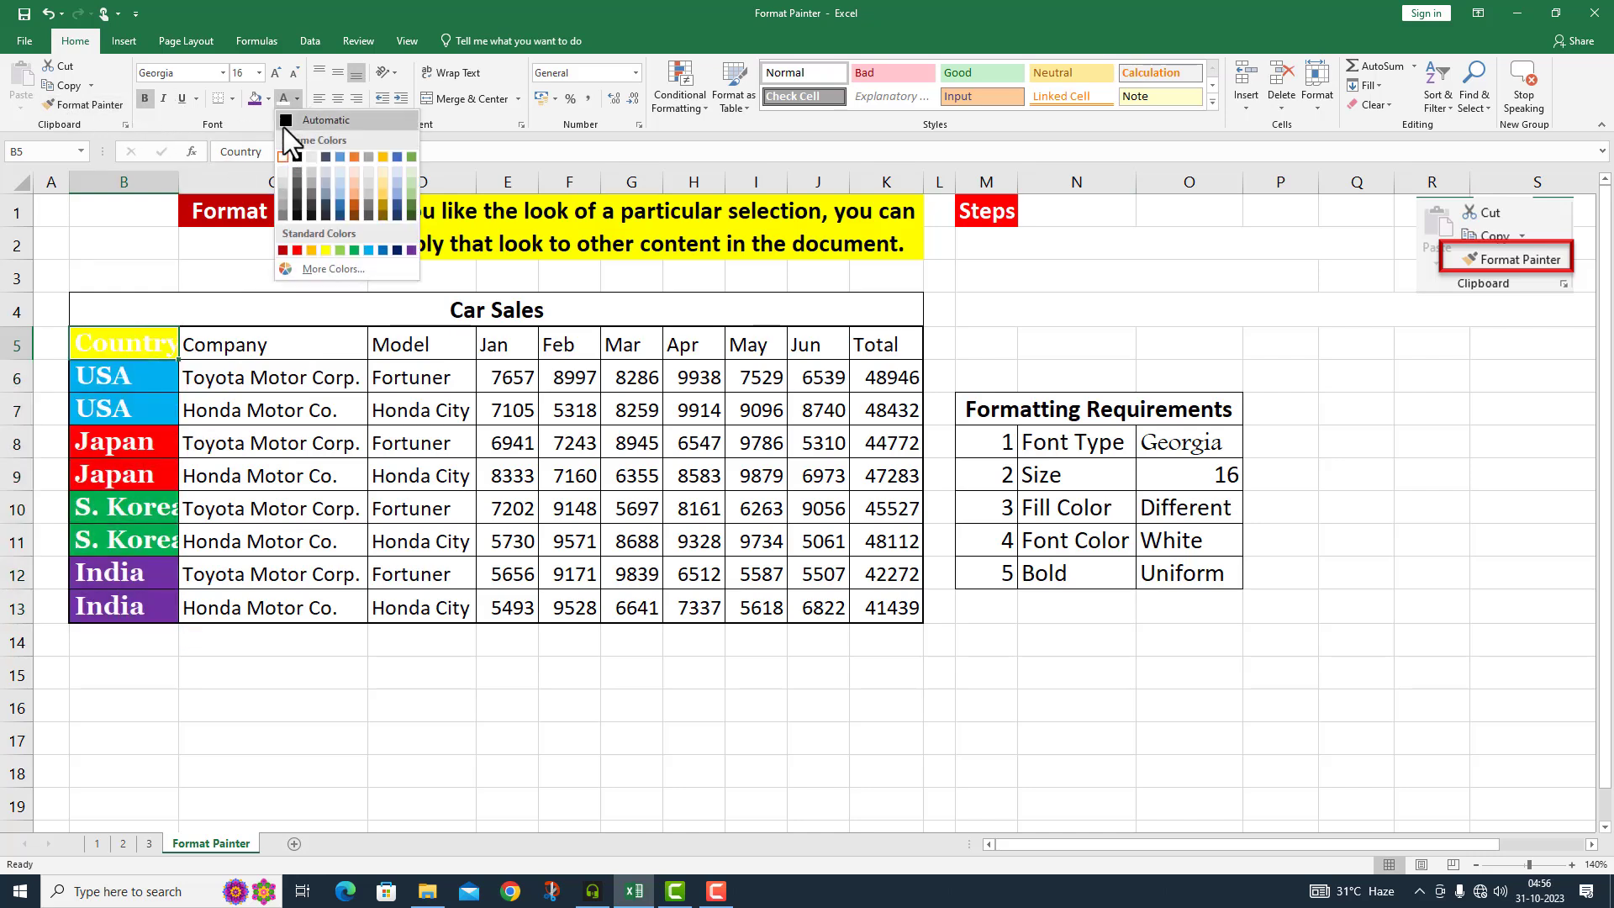
pyautogui.click(284, 121)
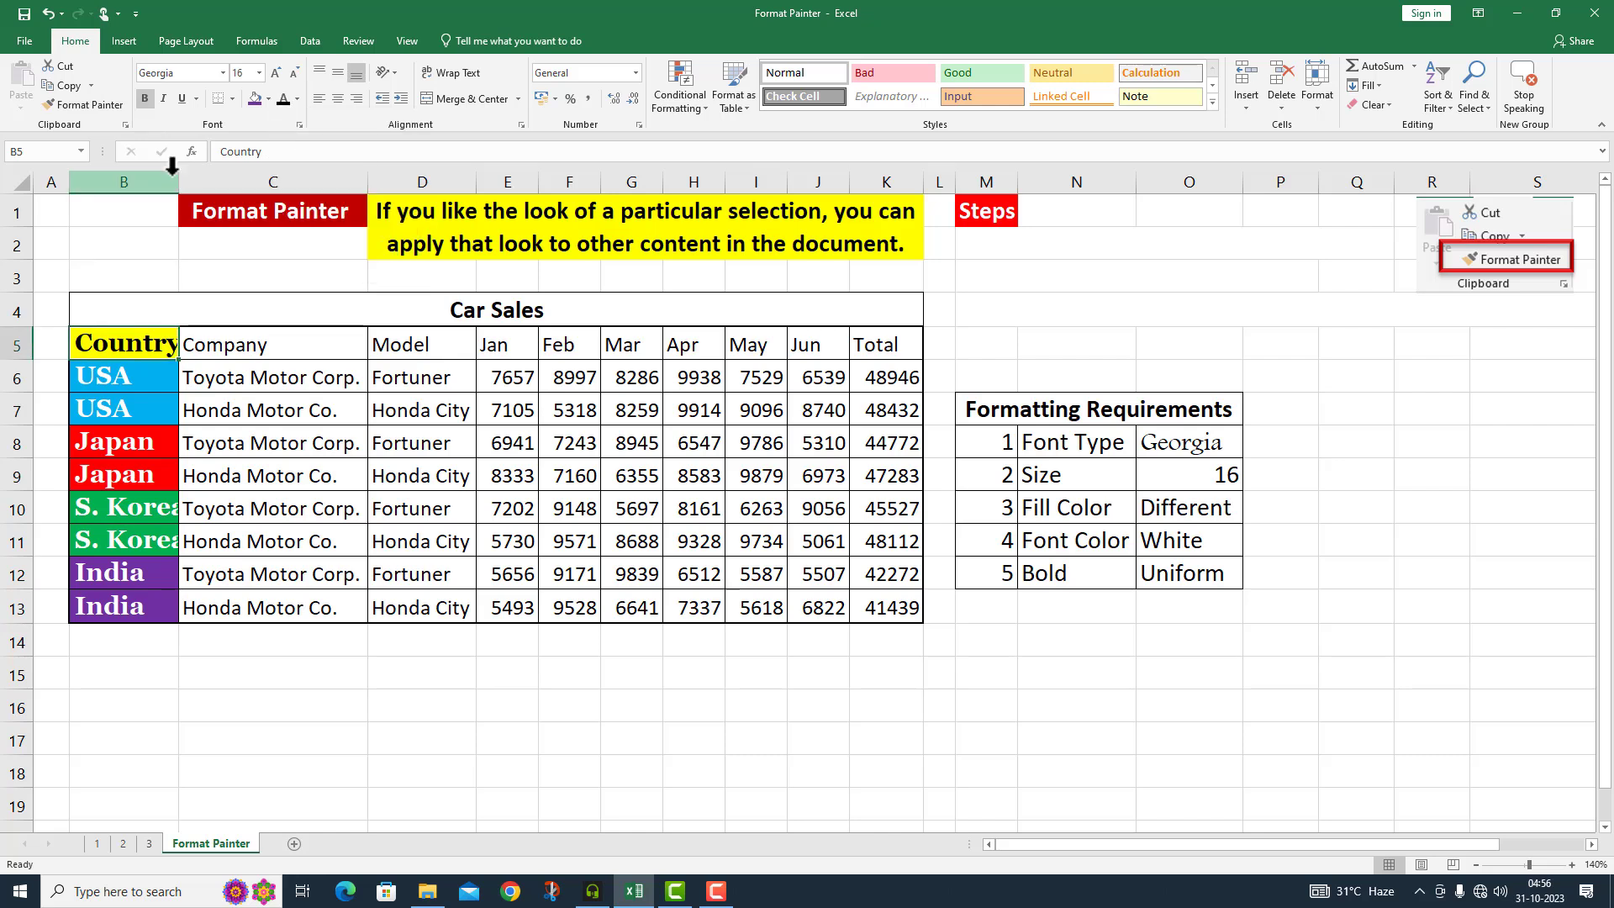
pyautogui.moveTo(178, 181); pyautogui.dragTo(188, 181)
# Step: Copy the Country column's formatting from B5:B13 to the Total column cells K5:K13 with Format Painter and autofit column K
pyautogui.moveTo(172, 346); pyautogui.dragTo(126, 598)
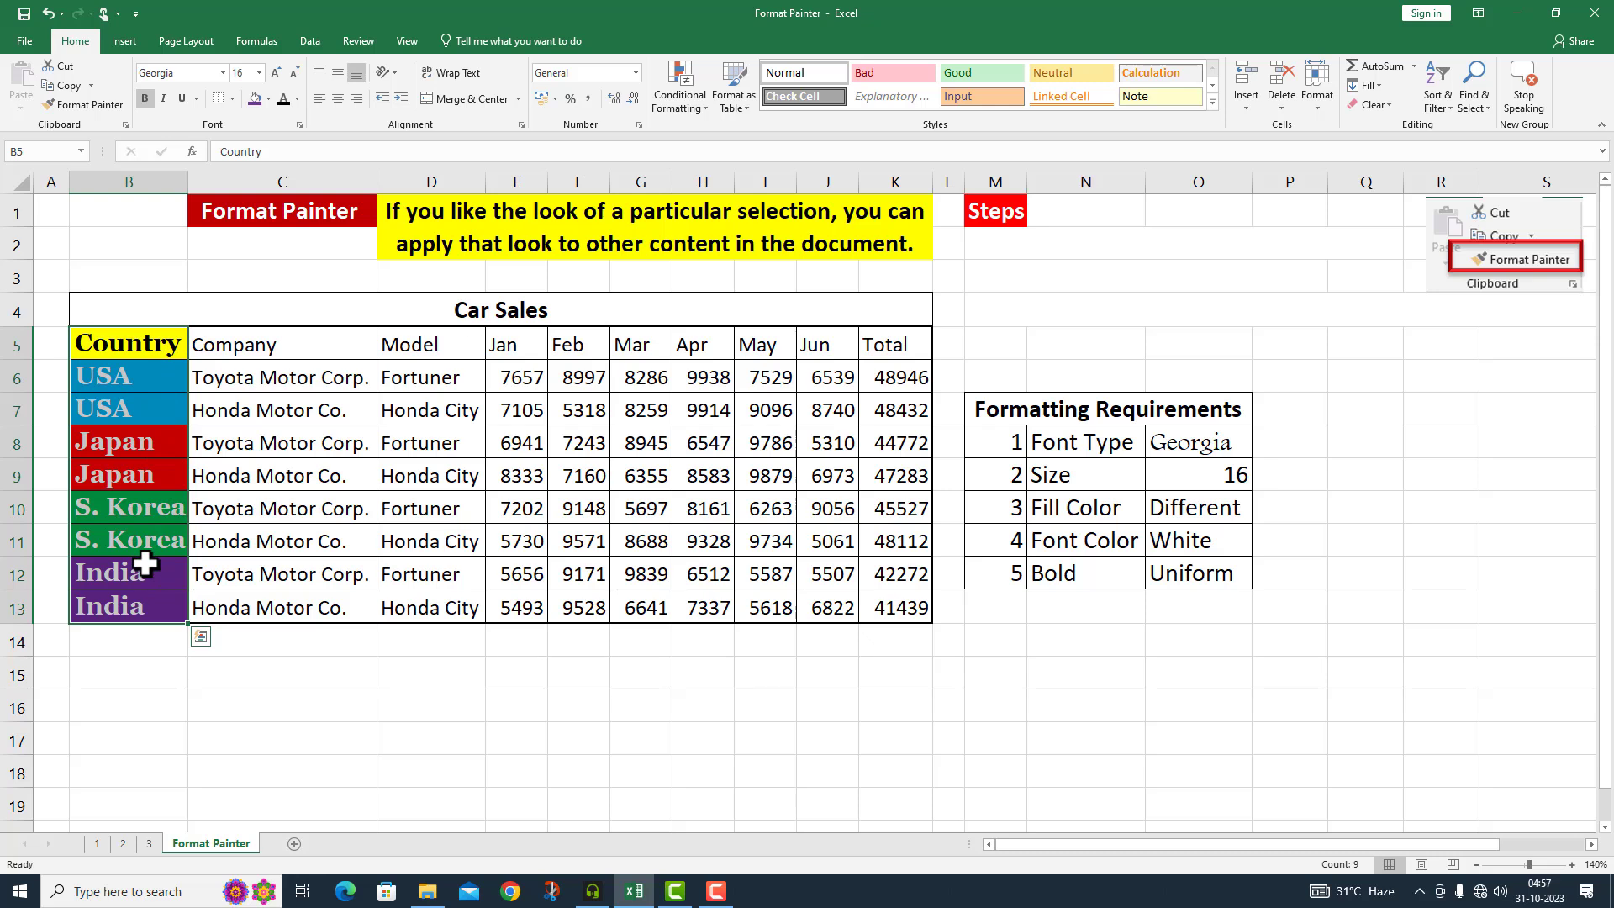
pyautogui.moveTo(127, 328); pyautogui.dragTo(108, 599)
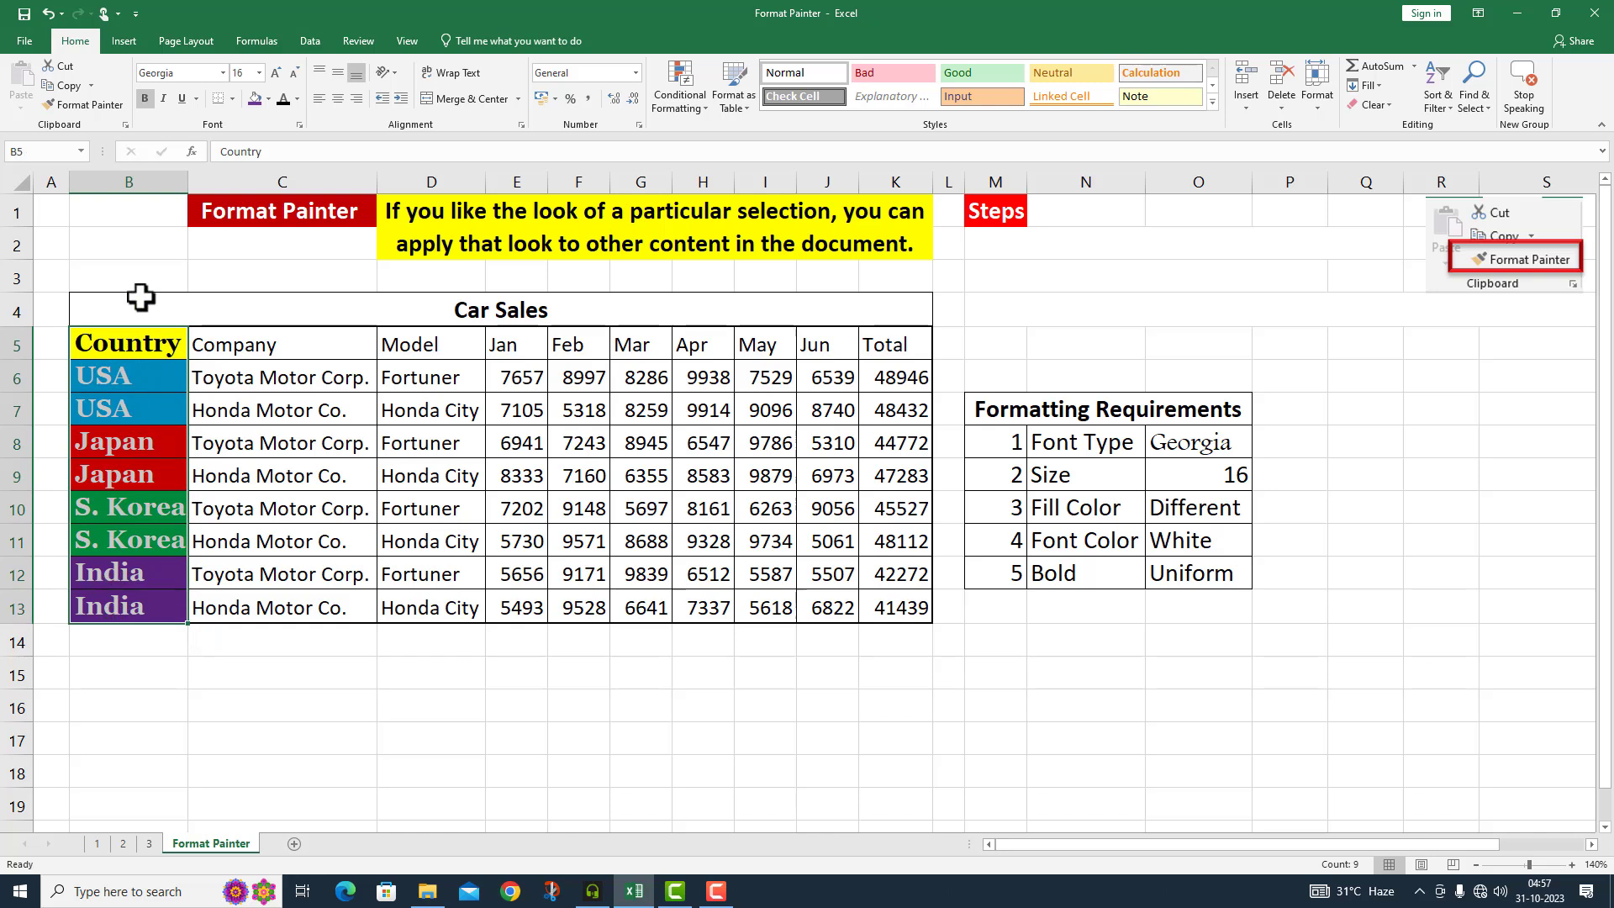
pyautogui.click(75, 105)
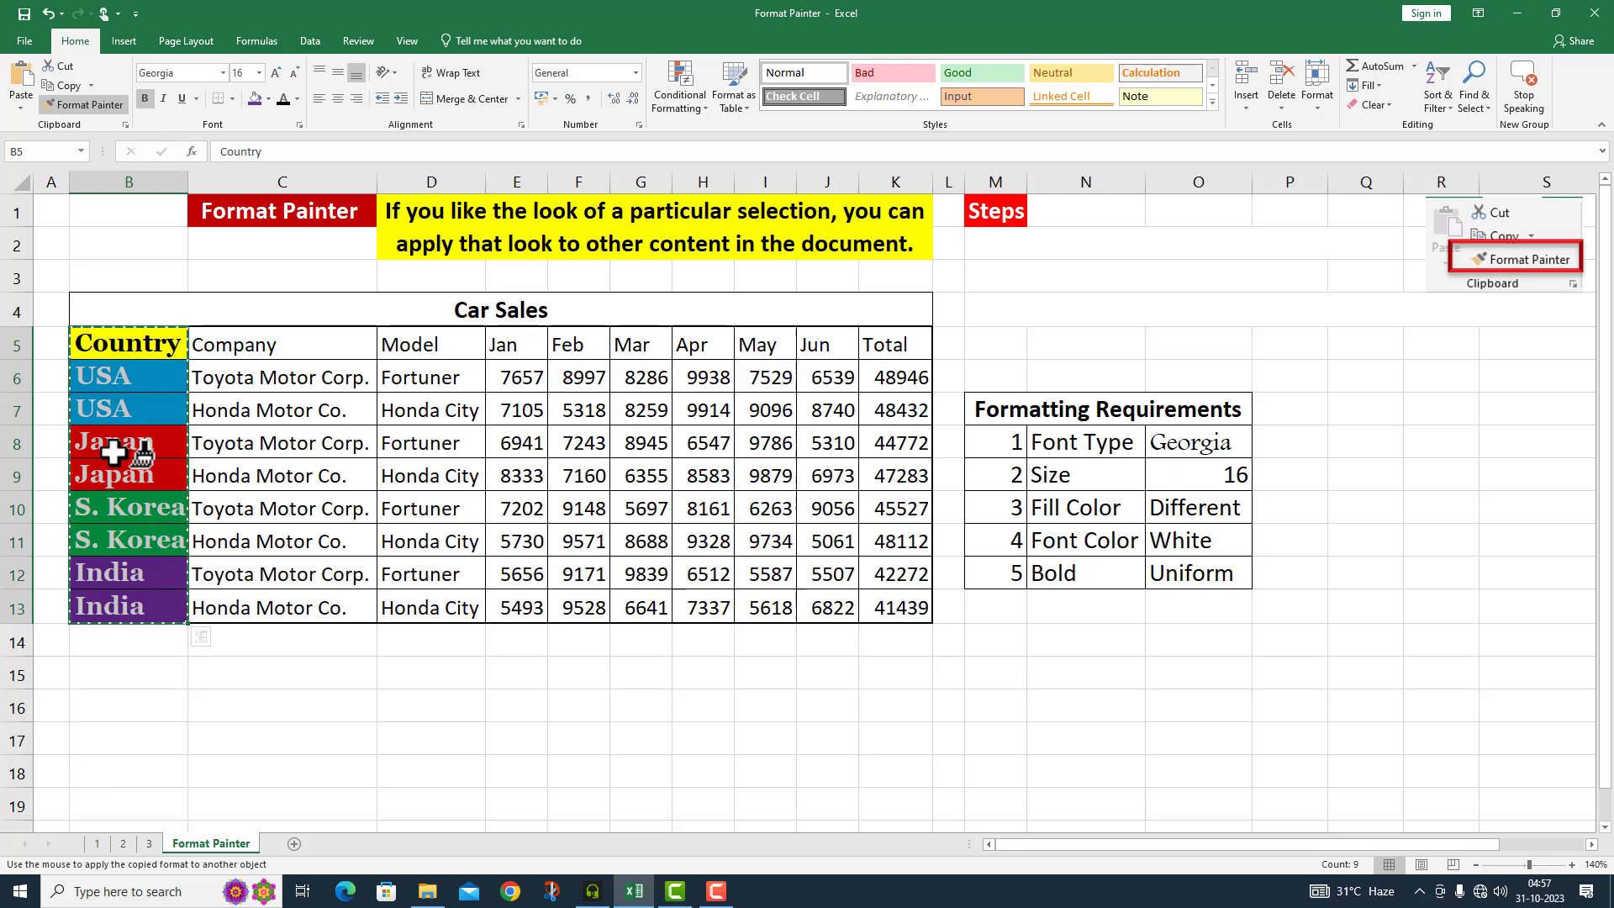
pyautogui.moveTo(891, 346); pyautogui.dragTo(884, 617)
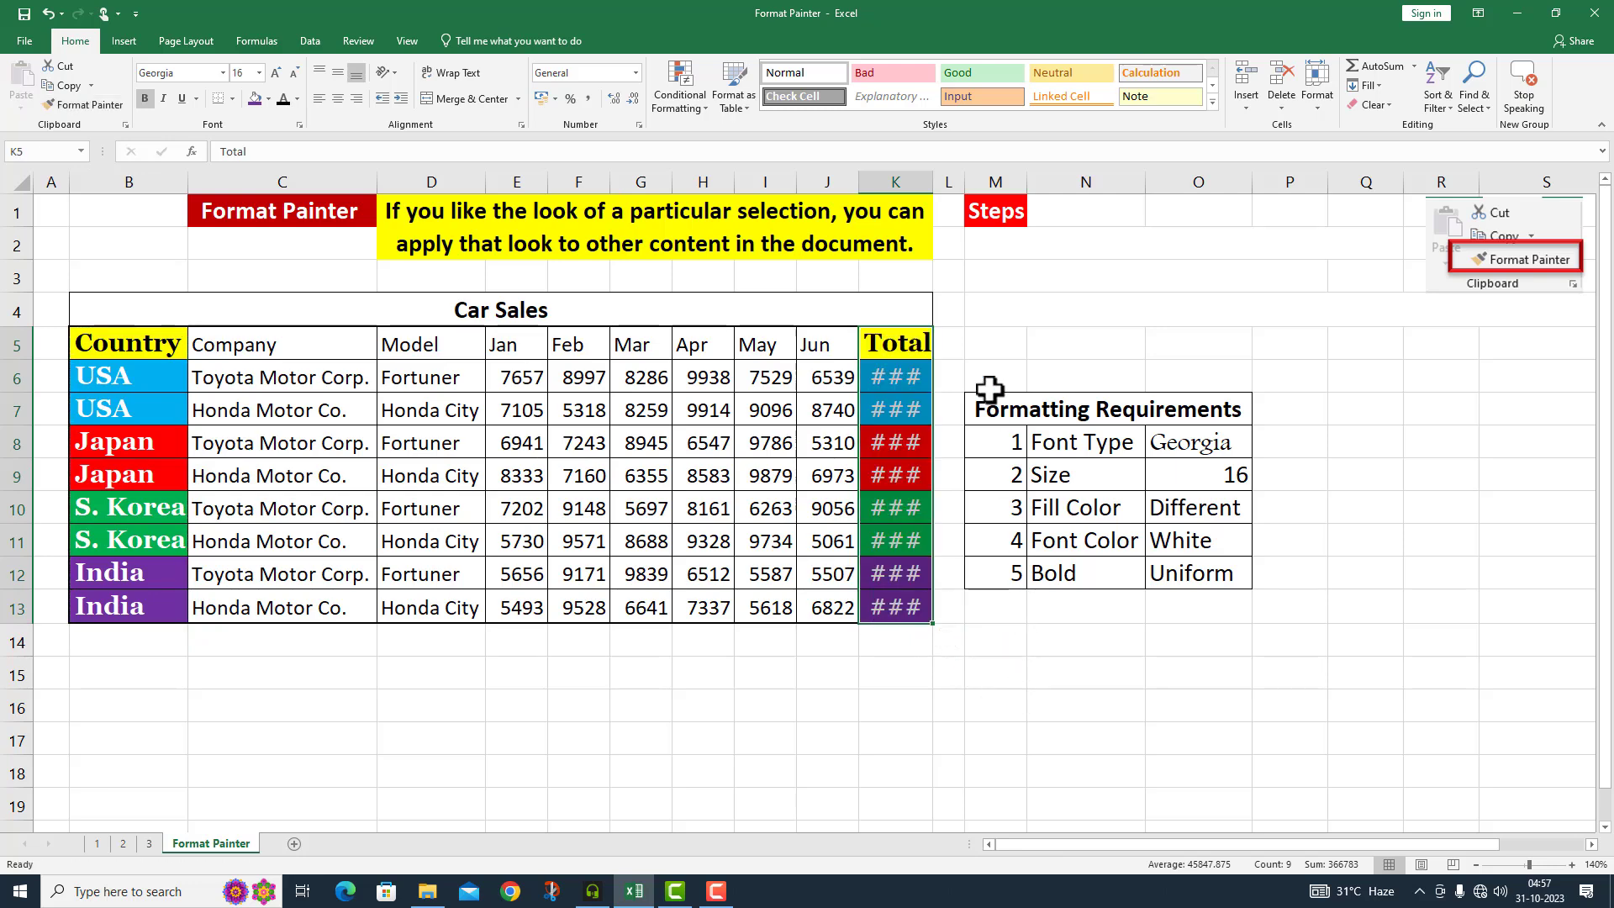
pyautogui.doubleClick(931, 182)
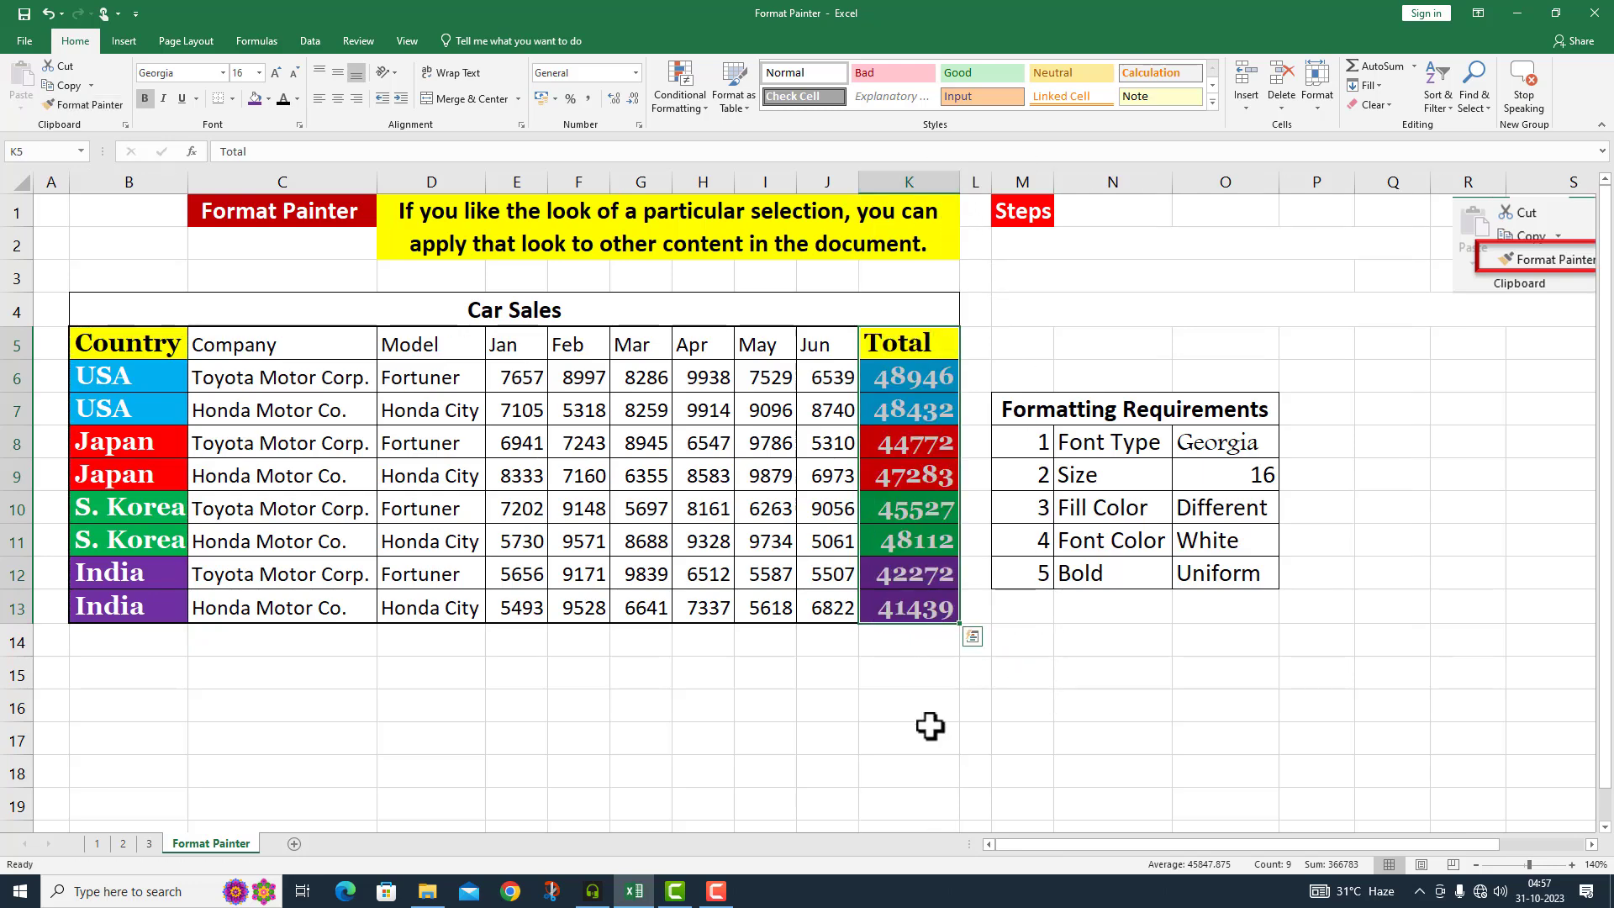
pyautogui.click(803, 714)
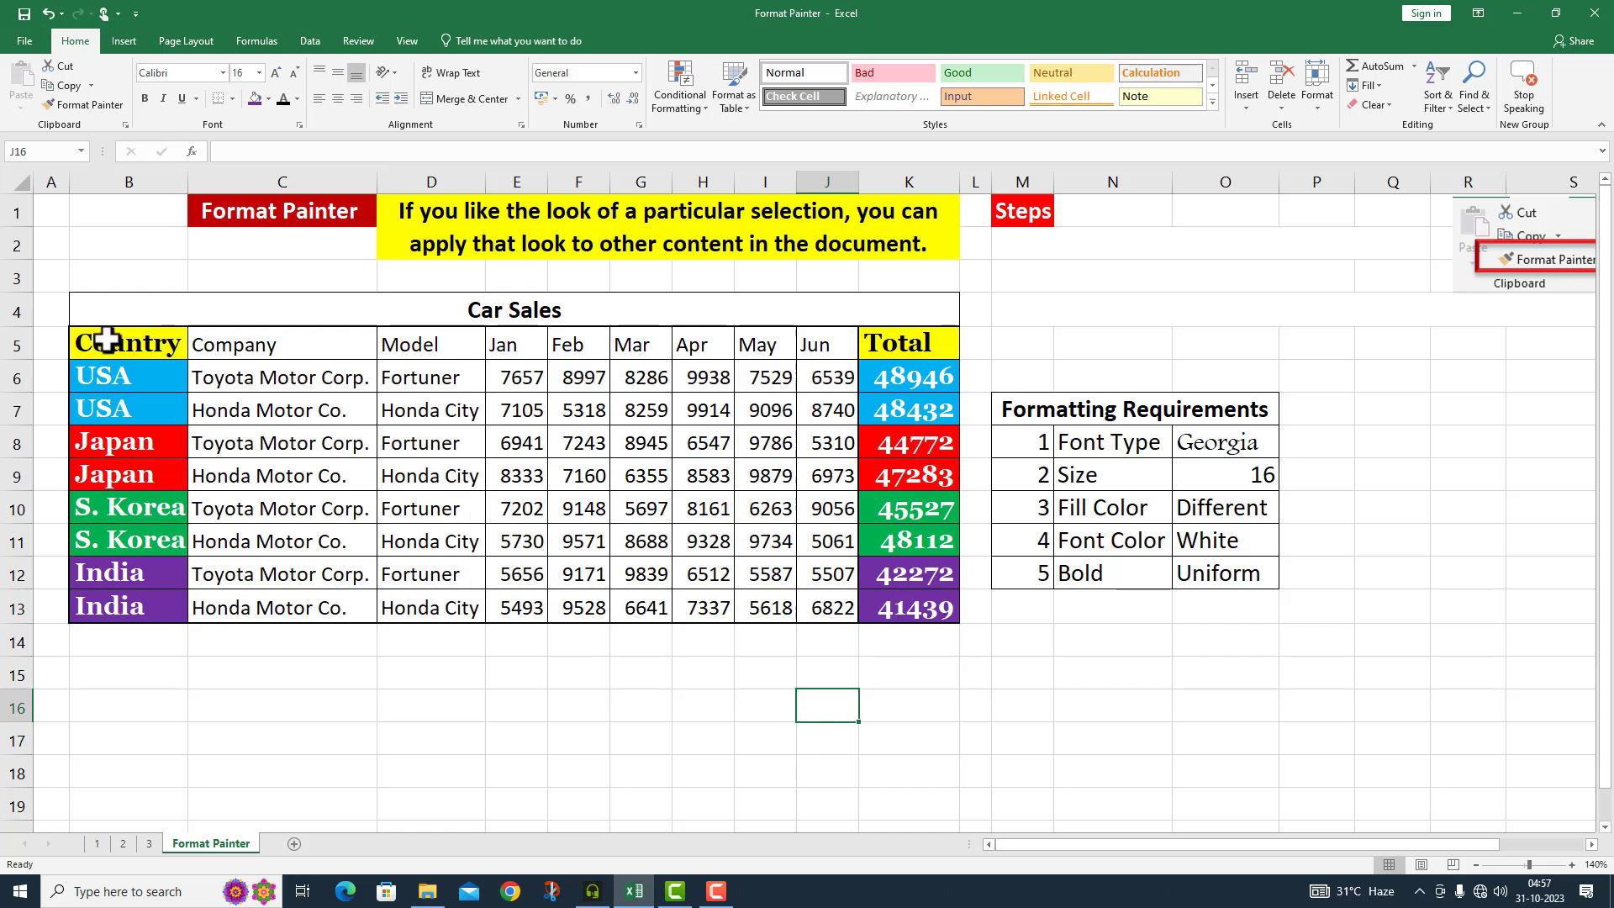
# Step: Apply the formatting of Country cells B5:B13 to the Model column cells D5:D13 with Format Painter and autofit column D
pyautogui.moveTo(107, 341); pyautogui.dragTo(117, 610)
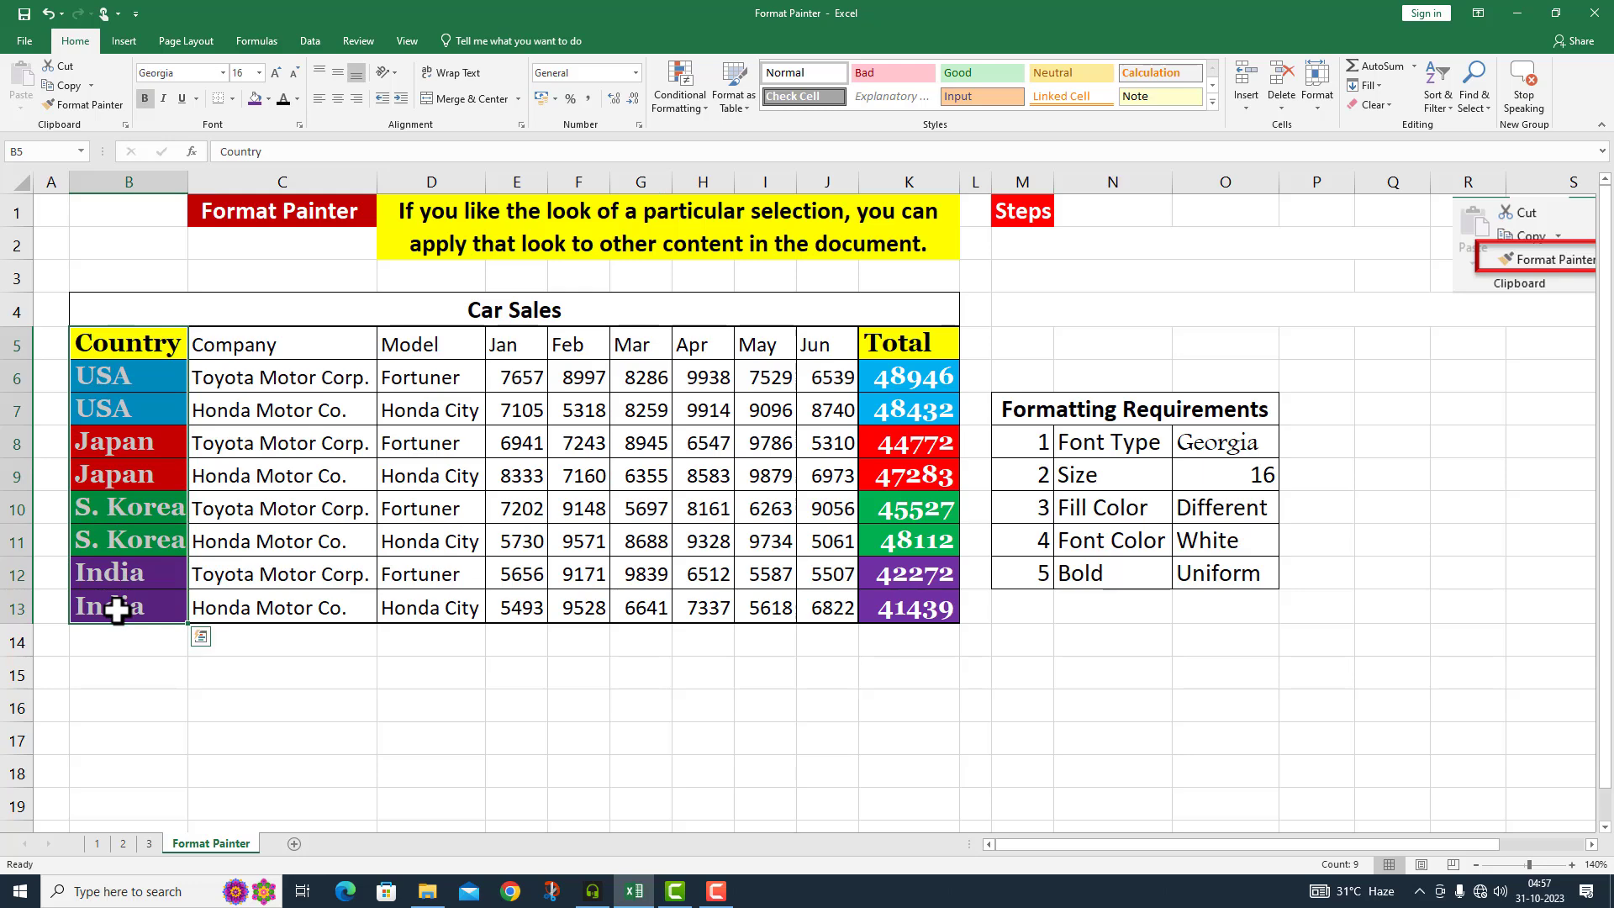
pyautogui.click(73, 105)
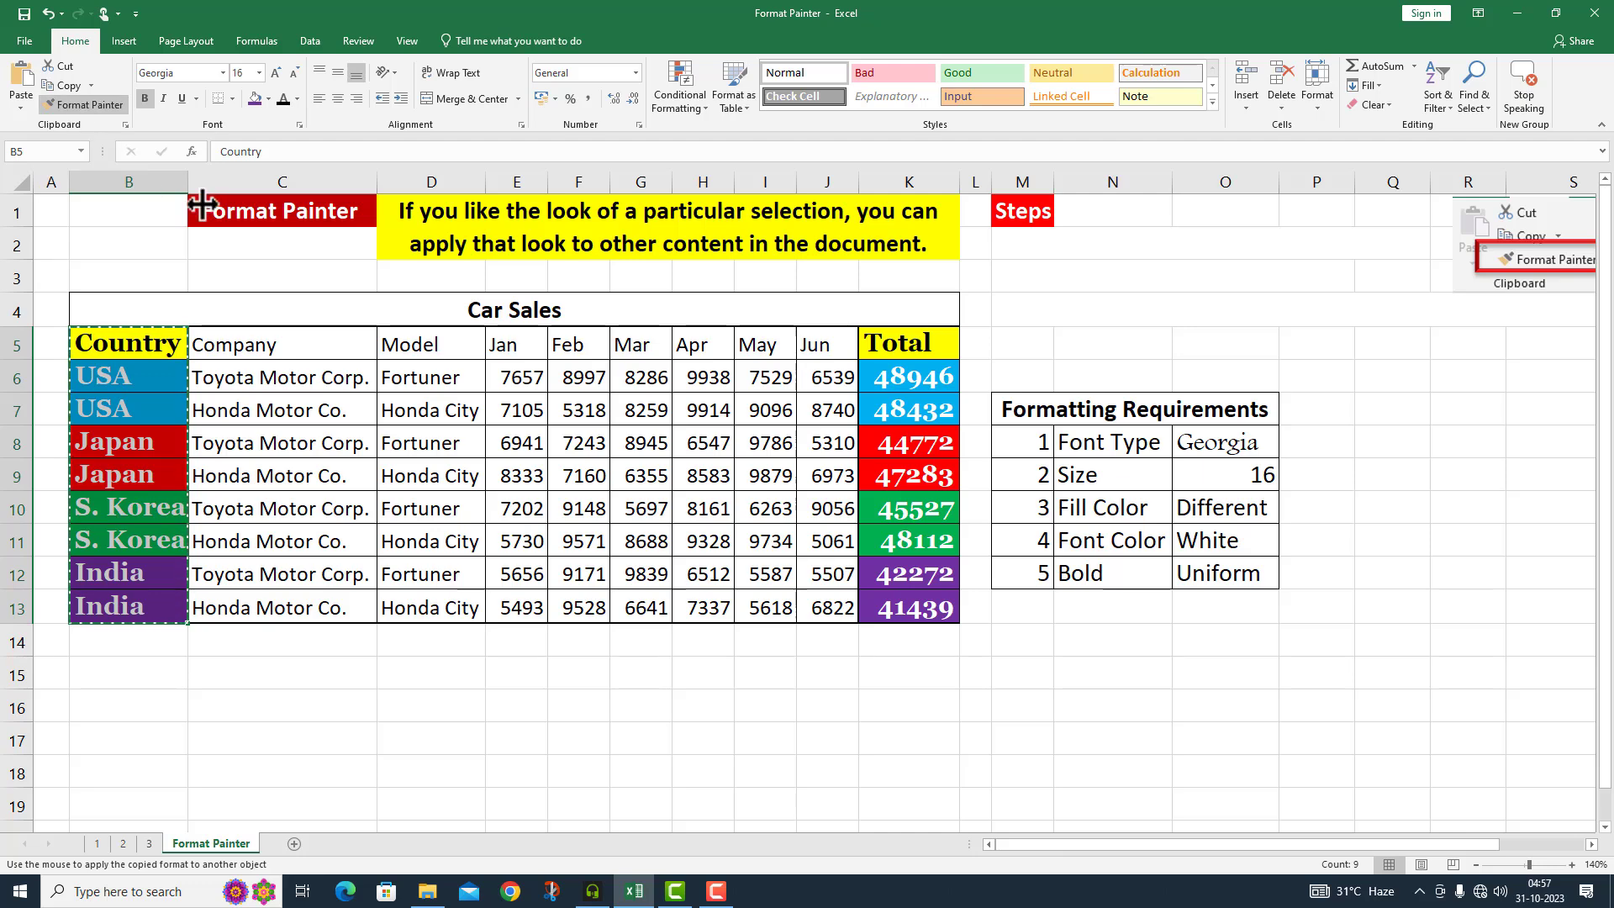
pyautogui.moveTo(425, 336)
pyautogui.mouseDown()
pyautogui.moveTo(432, 548)
pyautogui.moveTo(407, 601)
pyautogui.mouseUp()
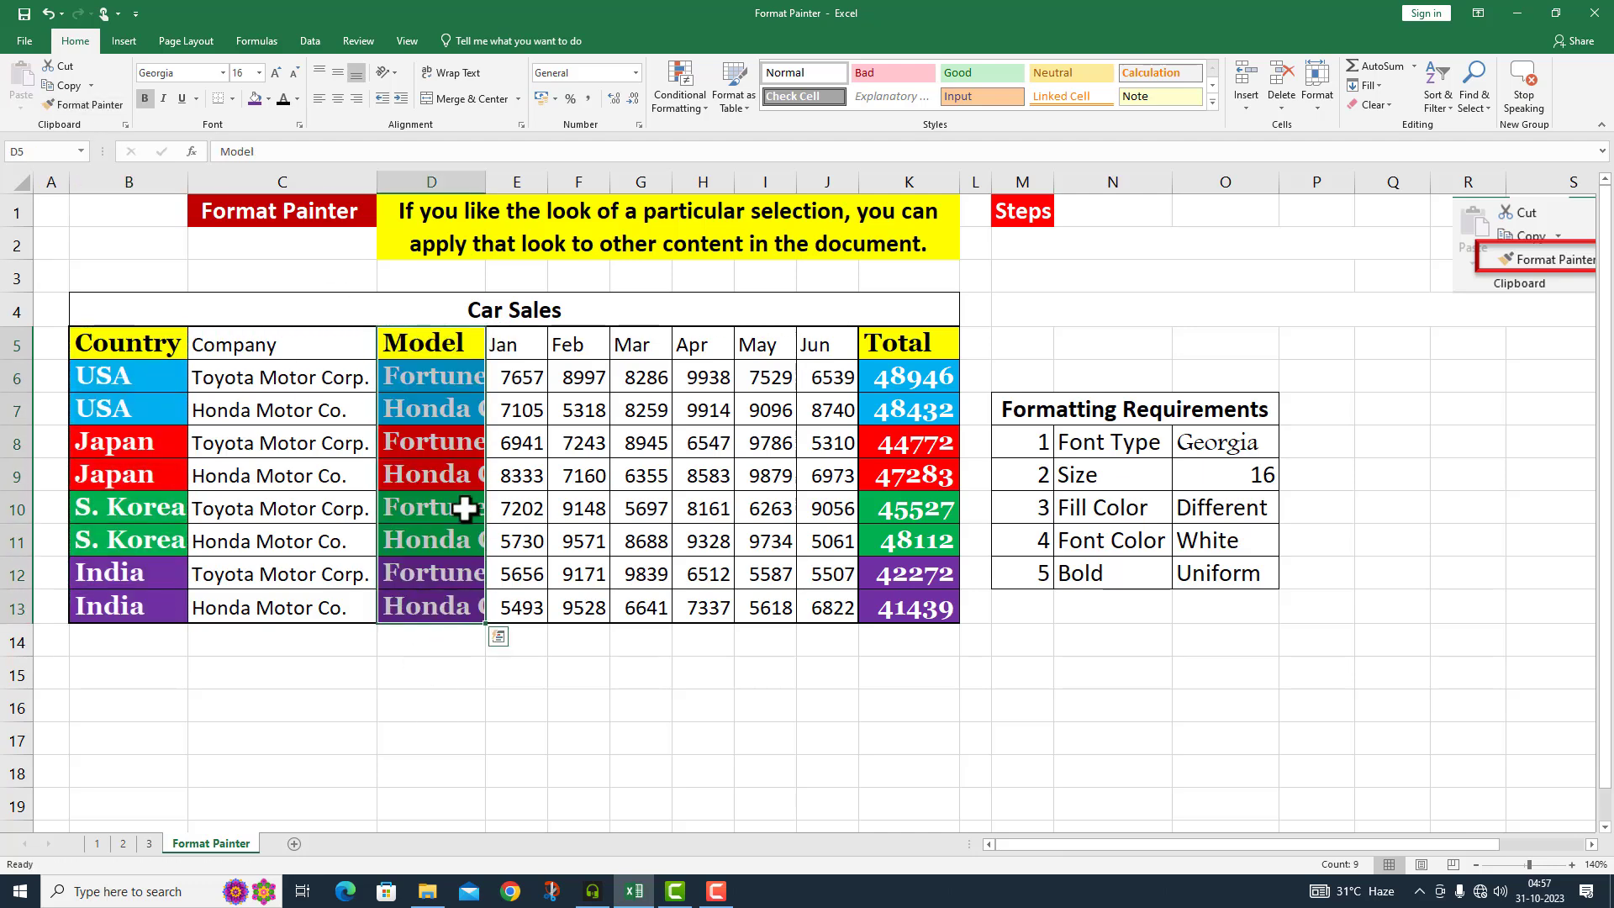
pyautogui.doubleClick(482, 182)
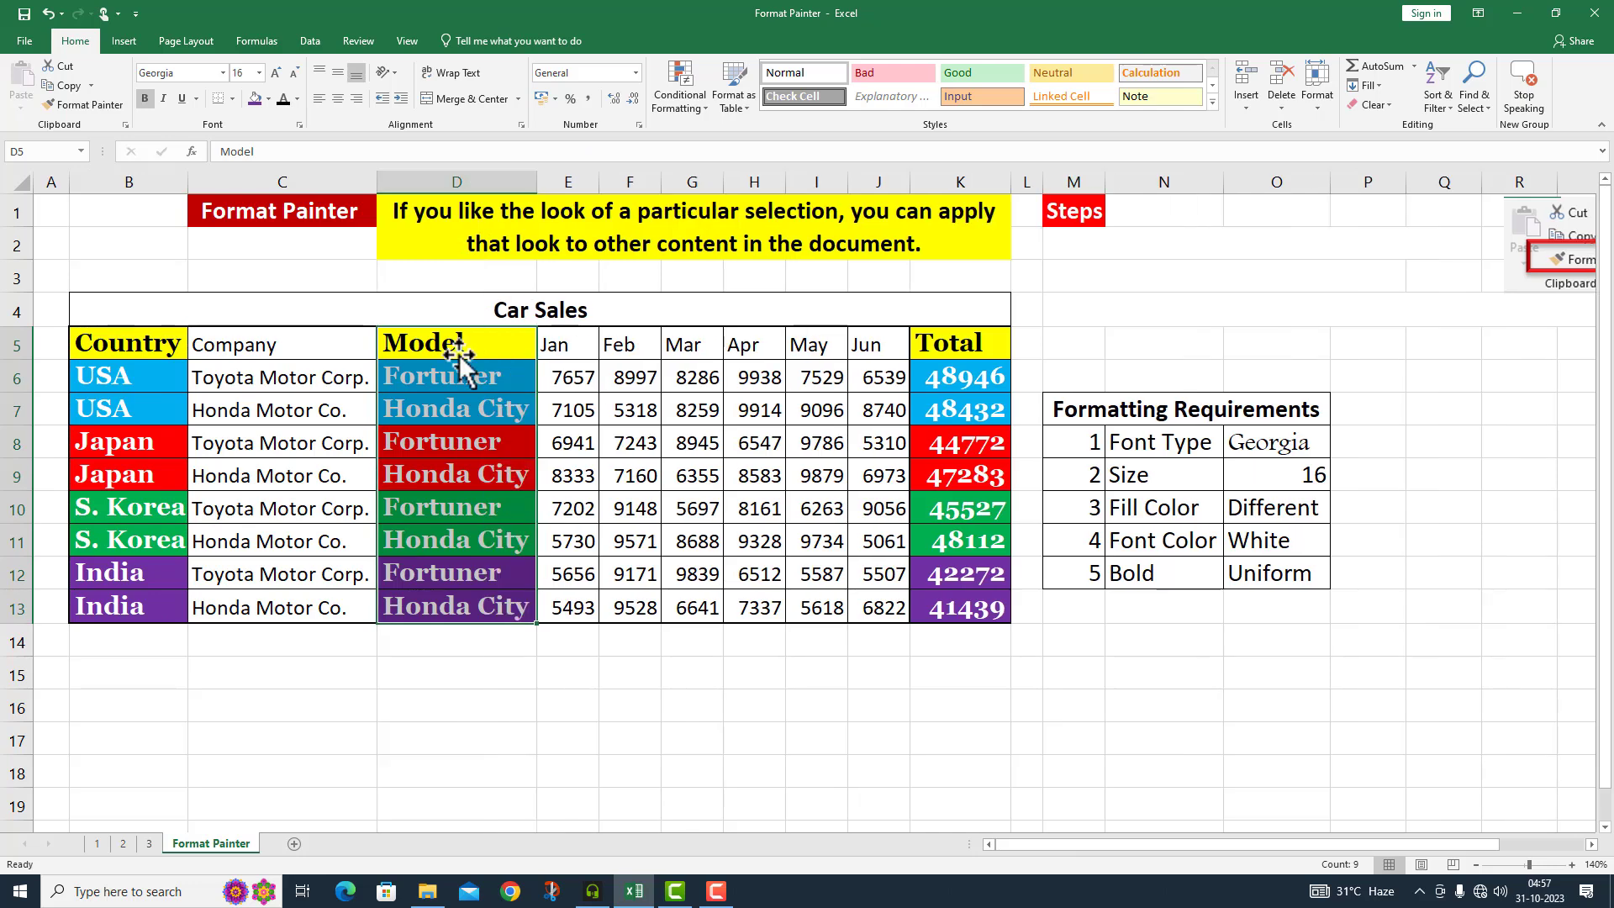
pyautogui.click(420, 741)
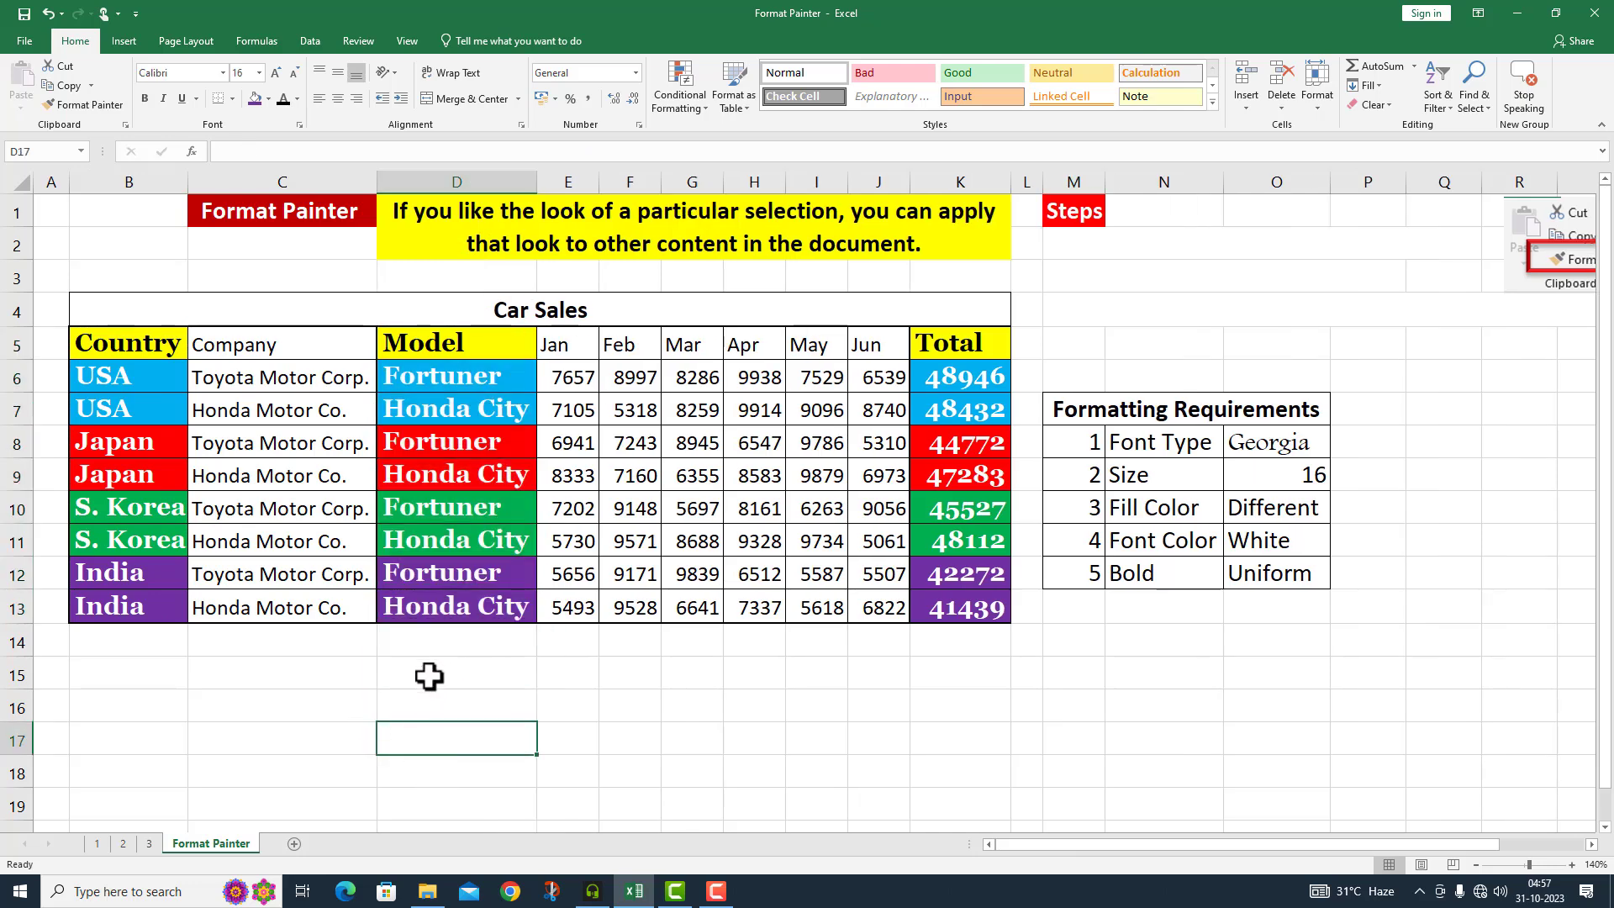